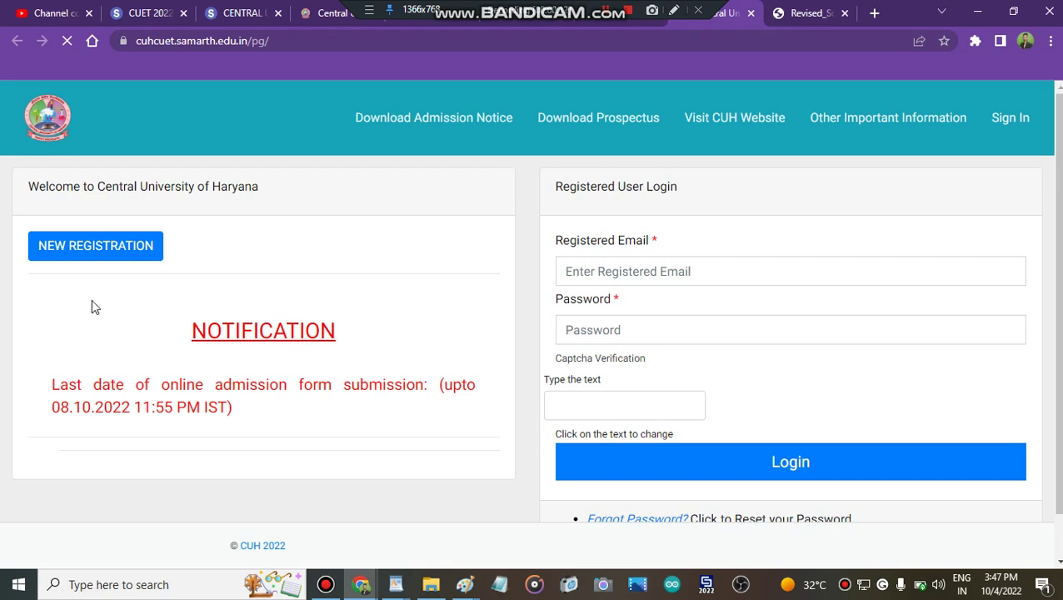
Choose New Registration and scroll through the blank PG Courses registration form
{"action": "left_click", "coordinate": [131, 252]}
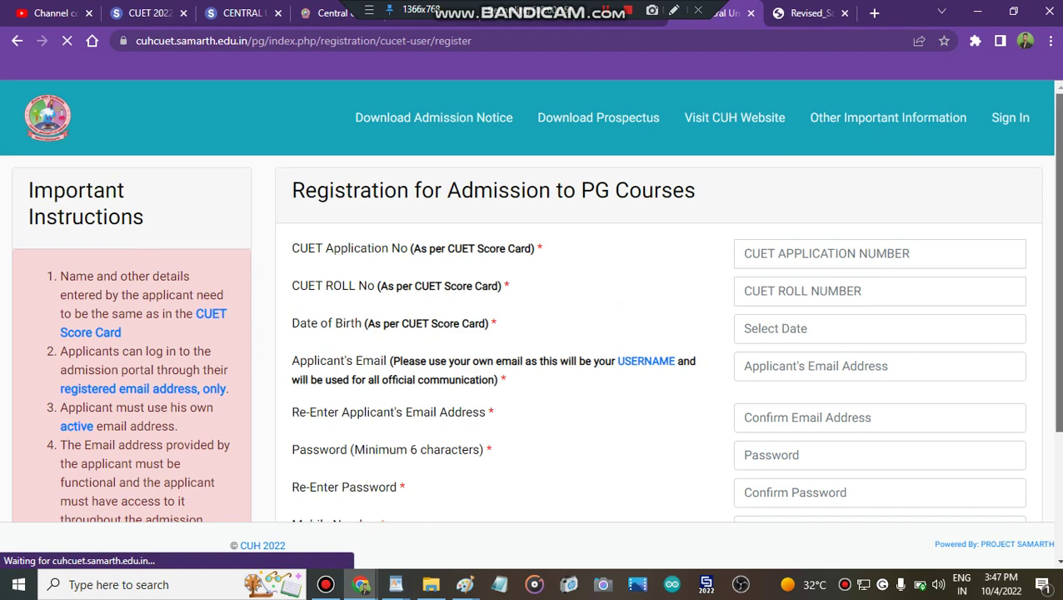
{"action": "scroll", "coordinate": [130, 252], "scroll_direction": "down", "scroll_amount": 1}
{"action": "left_click", "coordinate": [823, 242]}
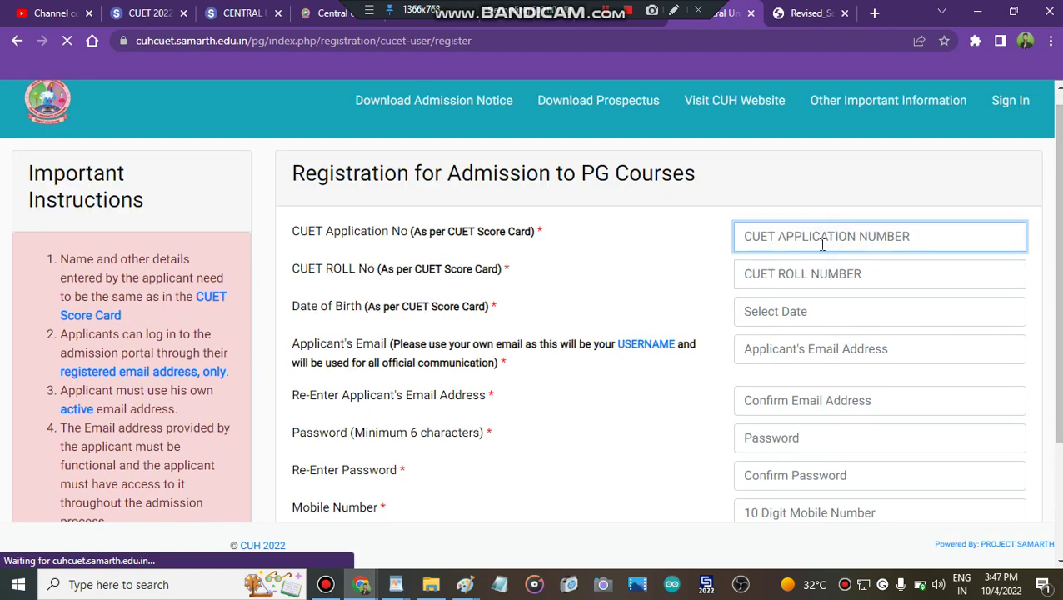
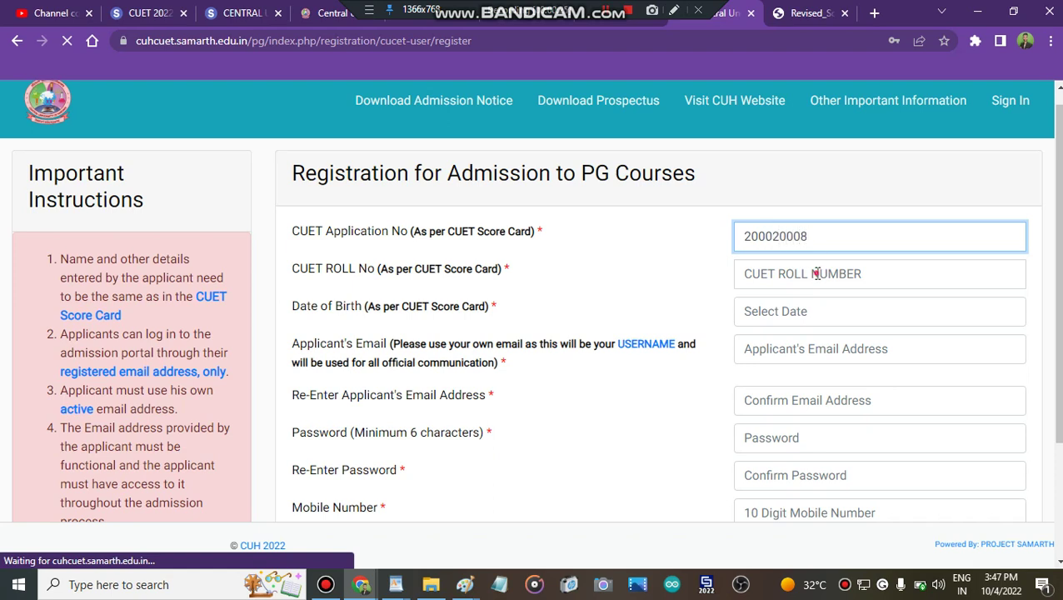
{"action": "left_click", "coordinate": [816, 273]}
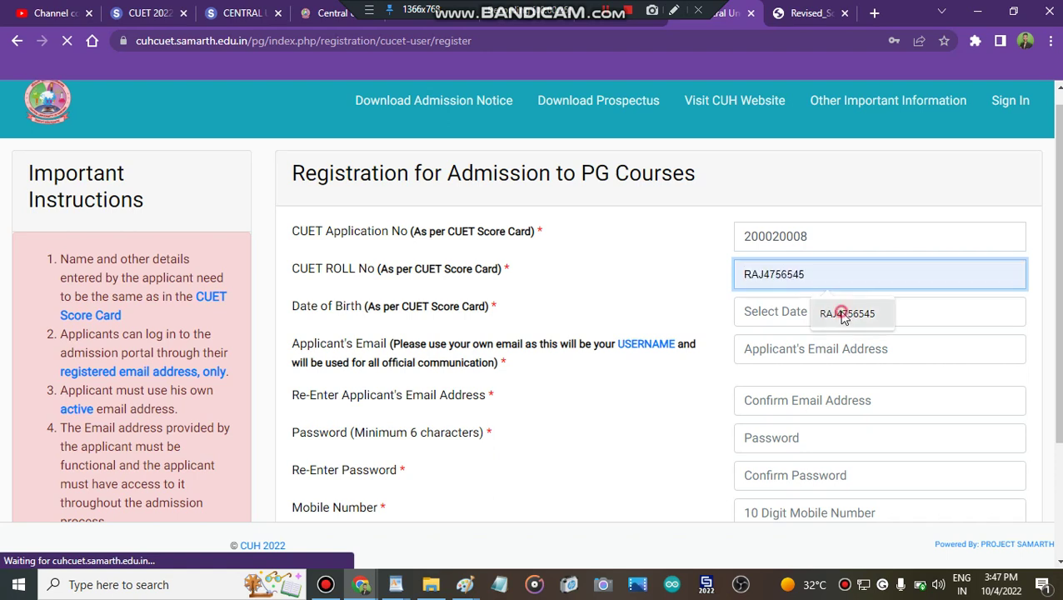
{"action": "left_click", "coordinate": [846, 310]}
{"action": "left_click", "coordinate": [858, 310]}
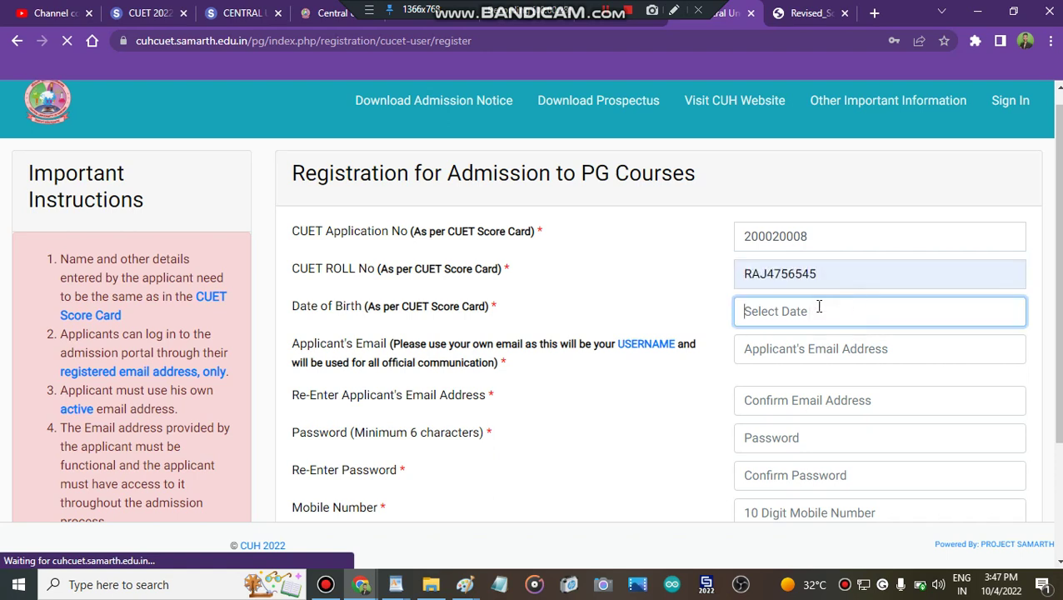
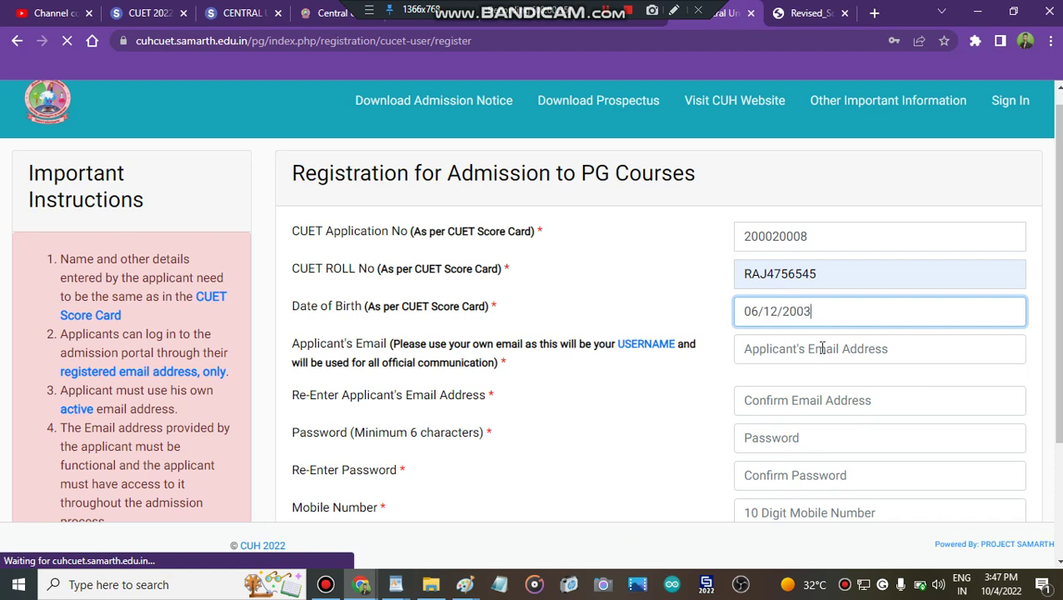
Fill in the applicant's email, the password twice and the mobile number from saved details
{"action": "left_click", "coordinate": [821, 352]}
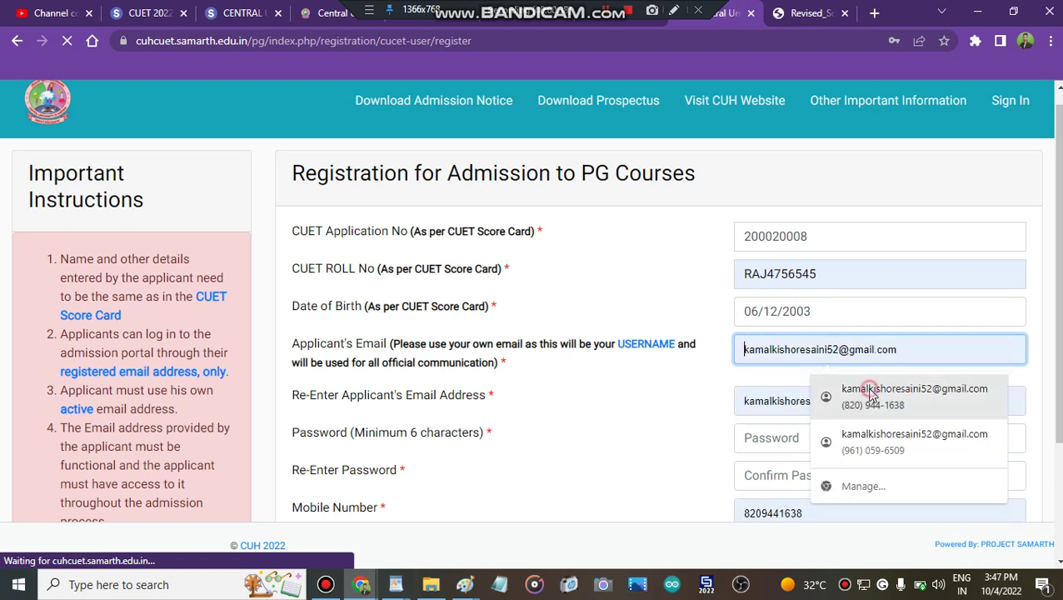
{"action": "key", "text": "Return"}
{"action": "left_click", "coordinate": [786, 439]}
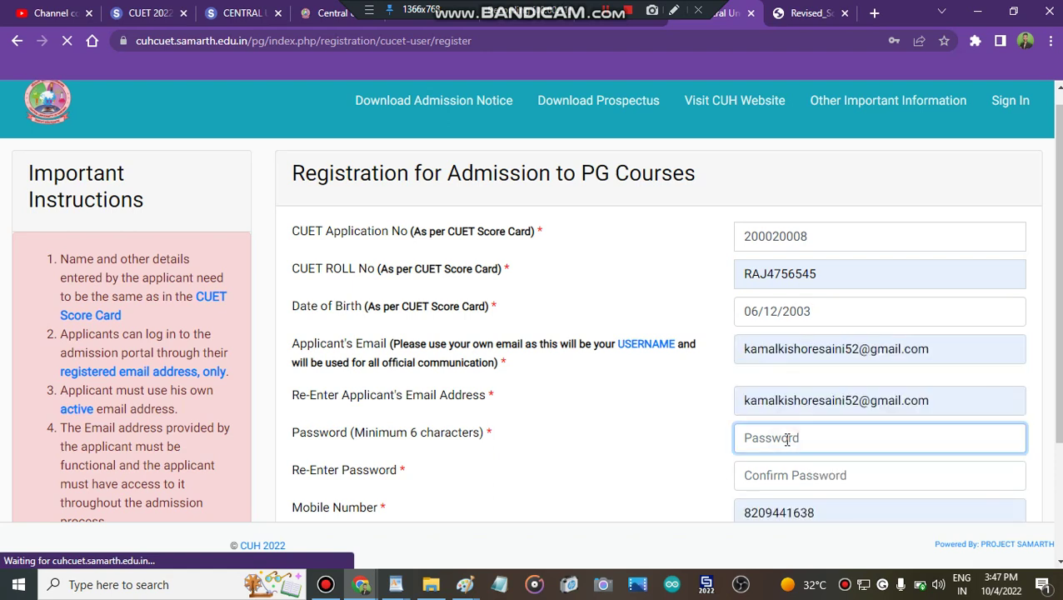
{"action": "type", "text": "k"}
{"action": "scroll", "coordinate": [849, 391], "scroll_direction": "down", "scroll_amount": 1}
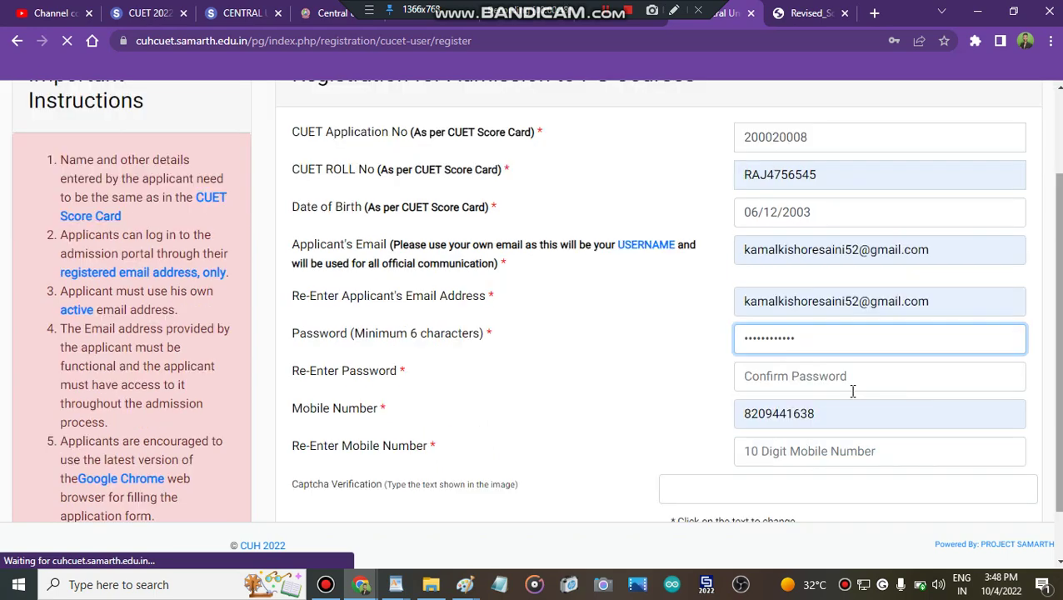
{"action": "left_click", "coordinate": [809, 377]}
{"action": "type", "text": "k"}
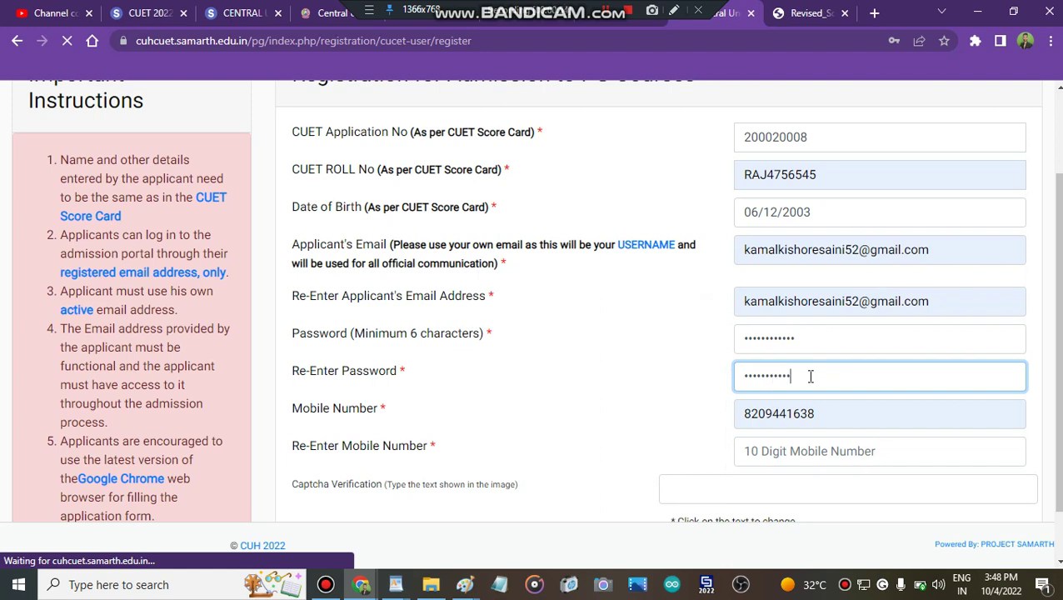
{"action": "left_click", "coordinate": [857, 460]}
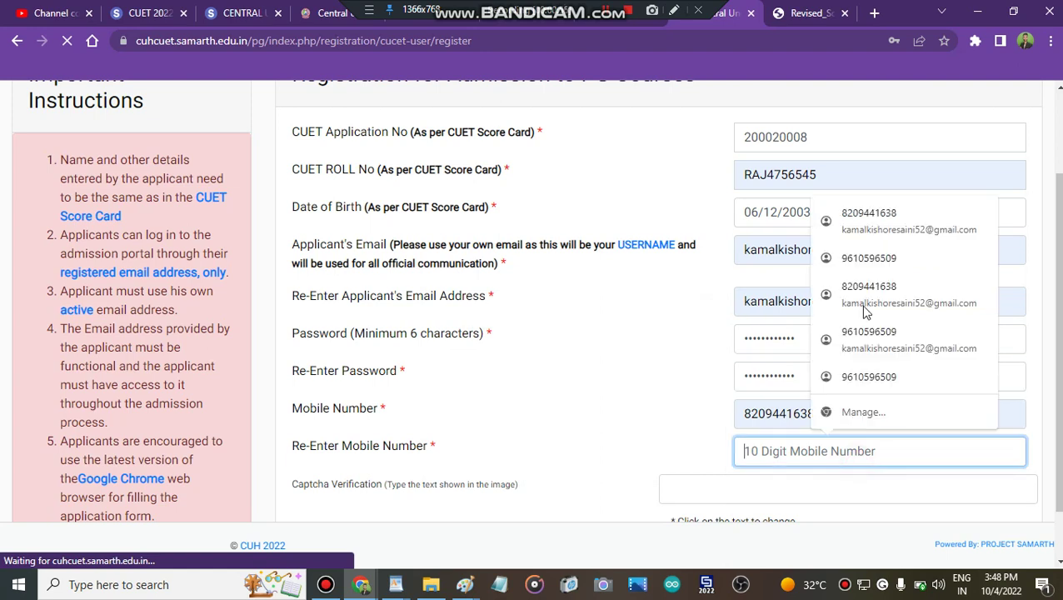
{"action": "left_click", "coordinate": [884, 237]}
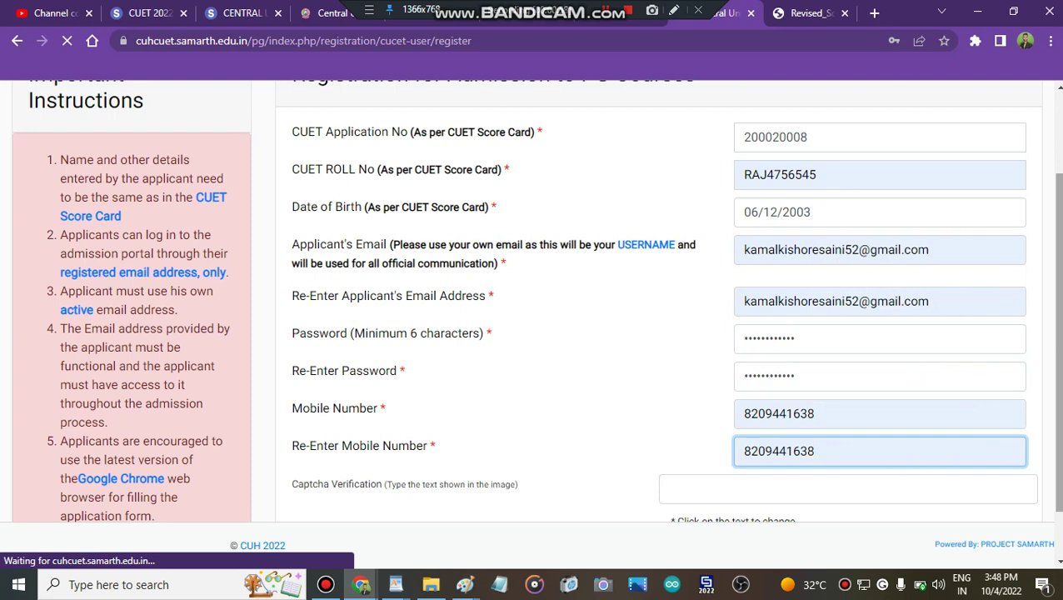
{"action": "scroll", "coordinate": [694, 464], "scroll_direction": "down", "scroll_amount": 1}
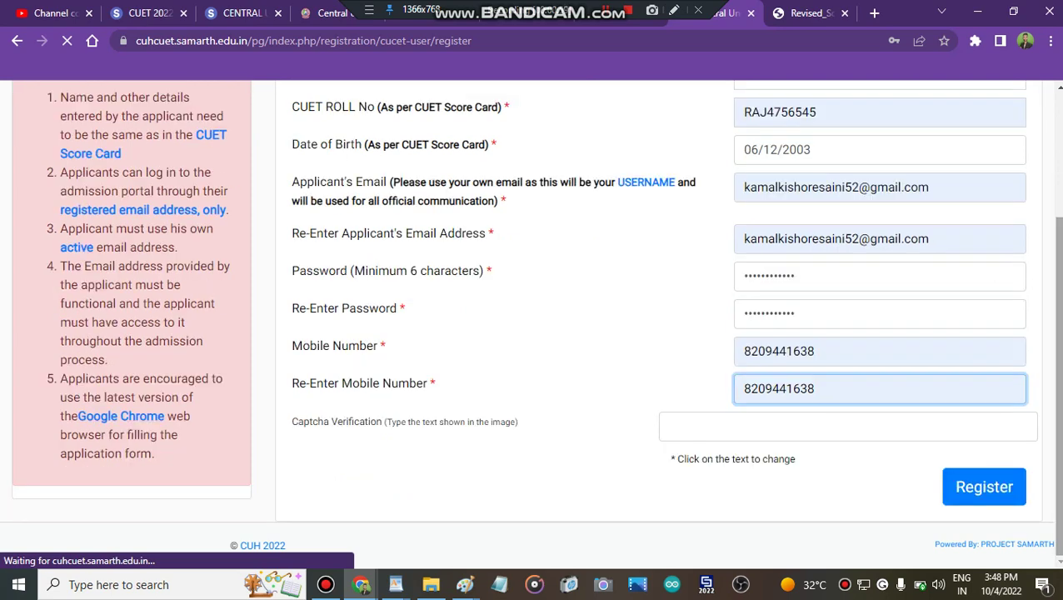
{"action": "left_click", "coordinate": [773, 432]}
Submit the registration, add the captcha after the blank-code error, and resubmit
{"action": "left_click", "coordinate": [962, 488]}
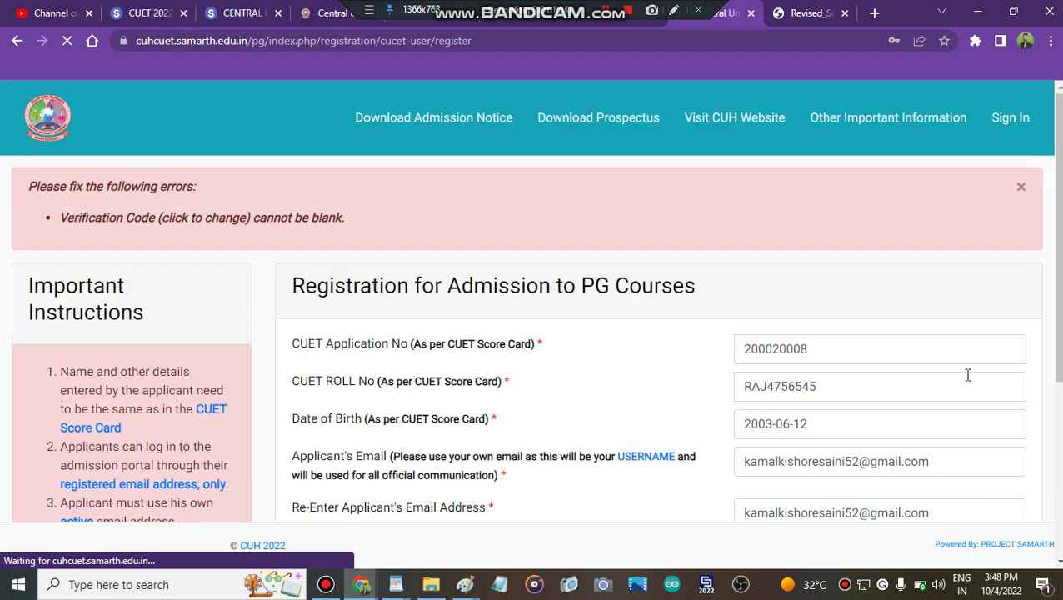
{"action": "scroll", "coordinate": [530, 301], "scroll_direction": "down", "scroll_amount": 1}
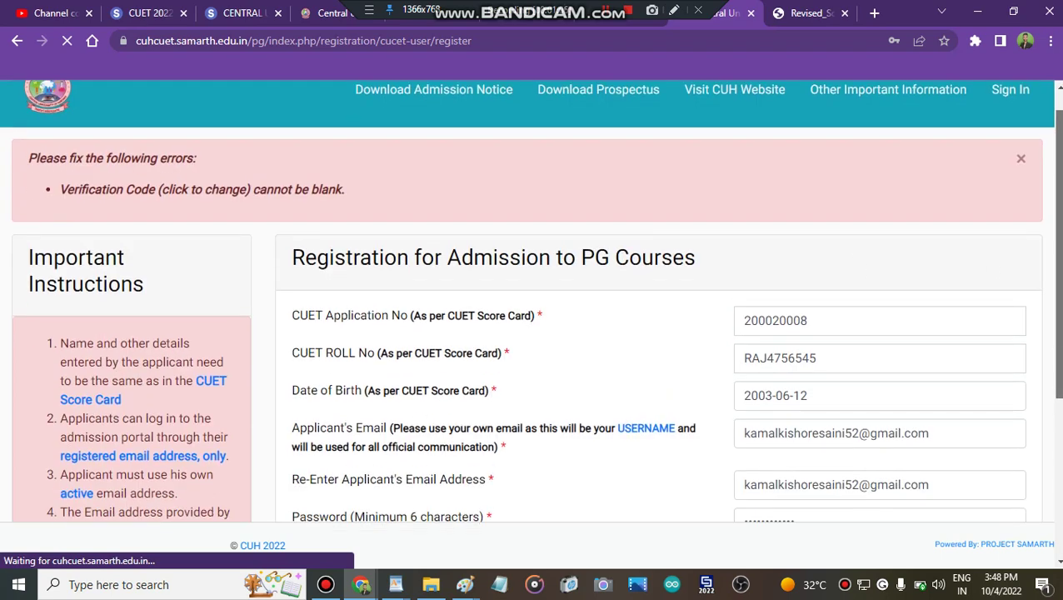
{"action": "scroll", "coordinate": [735, 480], "scroll_direction": "down", "scroll_amount": 3}
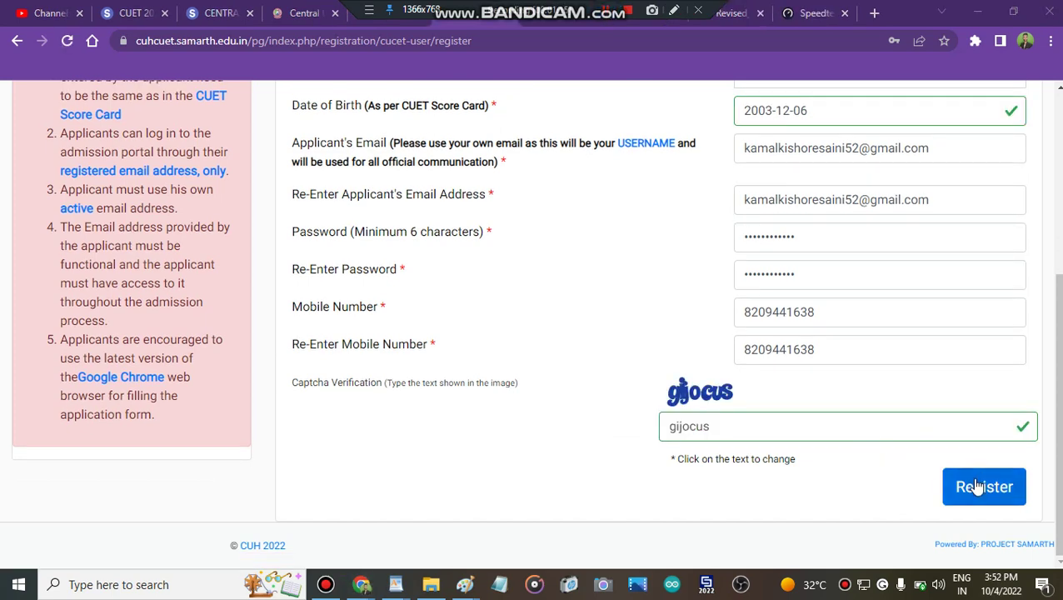
{"action": "left_click", "coordinate": [976, 487]}
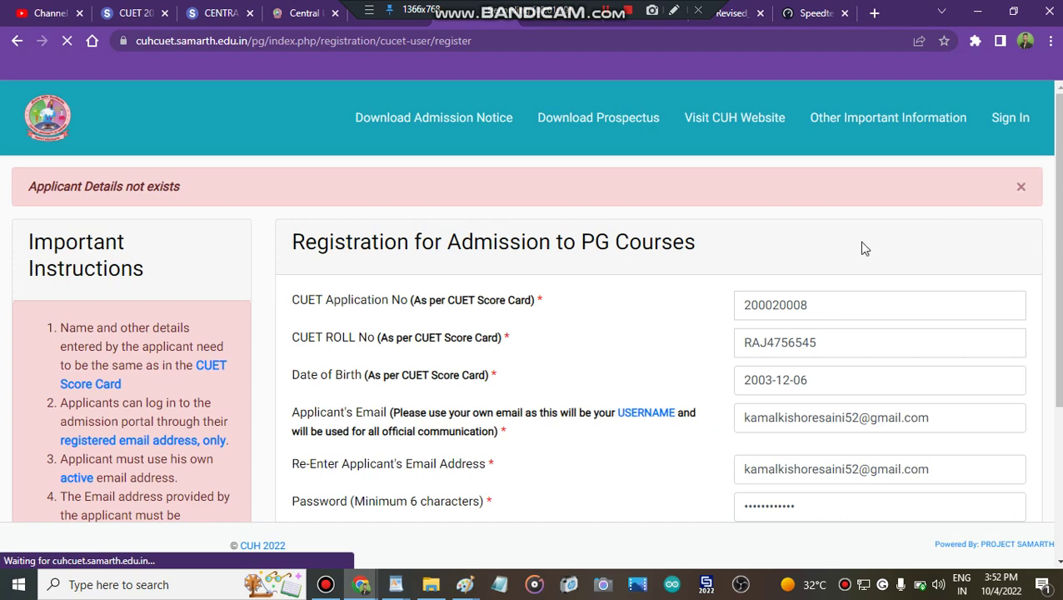
{"action": "scroll", "coordinate": [862, 248], "scroll_direction": "down", "scroll_amount": 3}
{"action": "scroll", "coordinate": [862, 248], "scroll_direction": "up", "scroll_amount": 2}
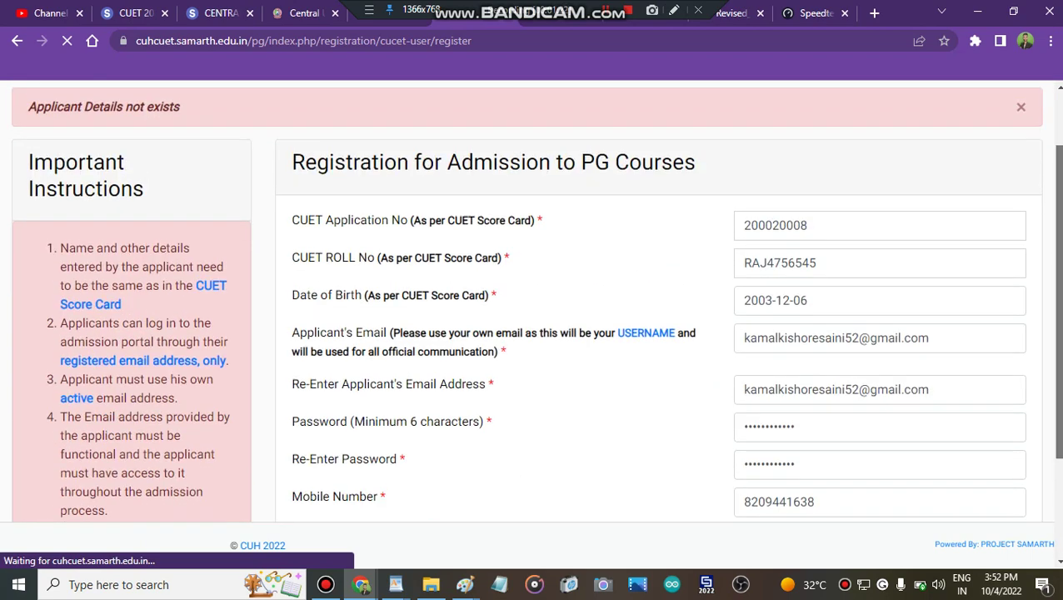
{"action": "scroll", "coordinate": [693, 161], "scroll_direction": "up", "scroll_amount": 1}
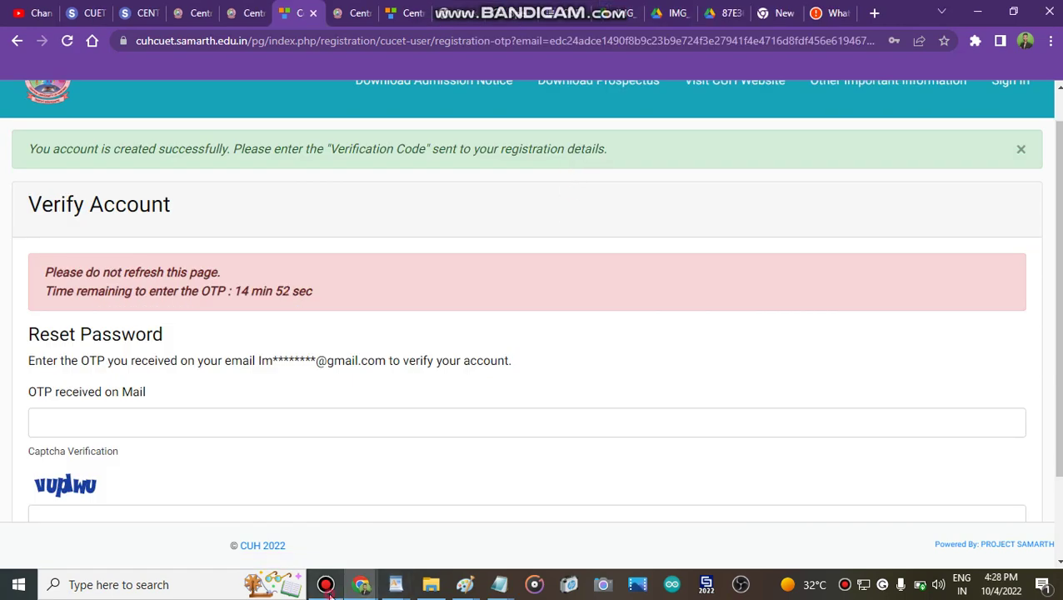
Switch between windows to get the emailed OTP and return to the portal's login page
{"action": "left_click", "coordinate": [325, 584]}
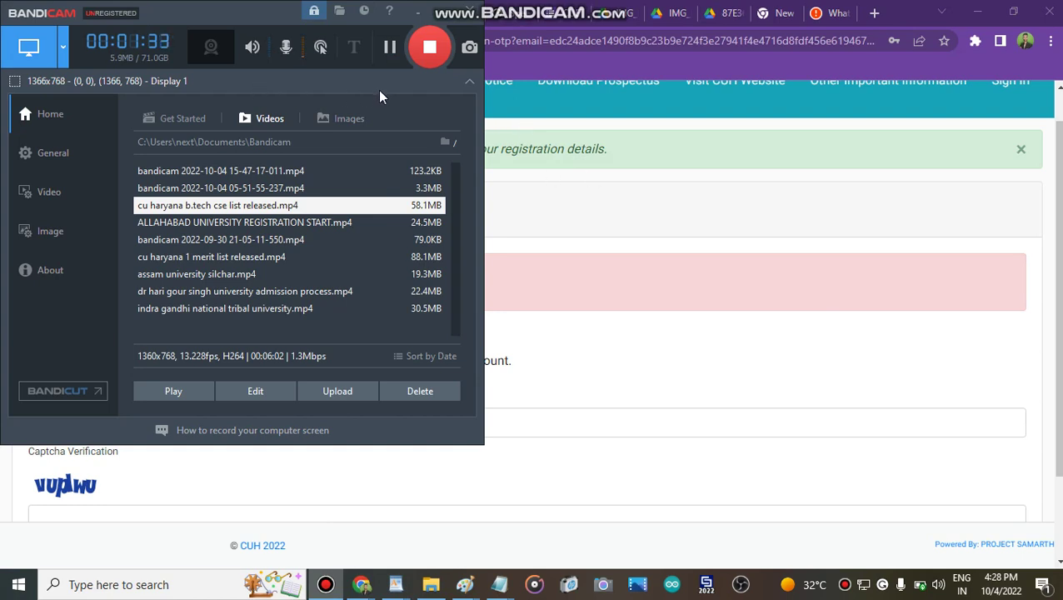
{"action": "left_click", "coordinate": [389, 48]}
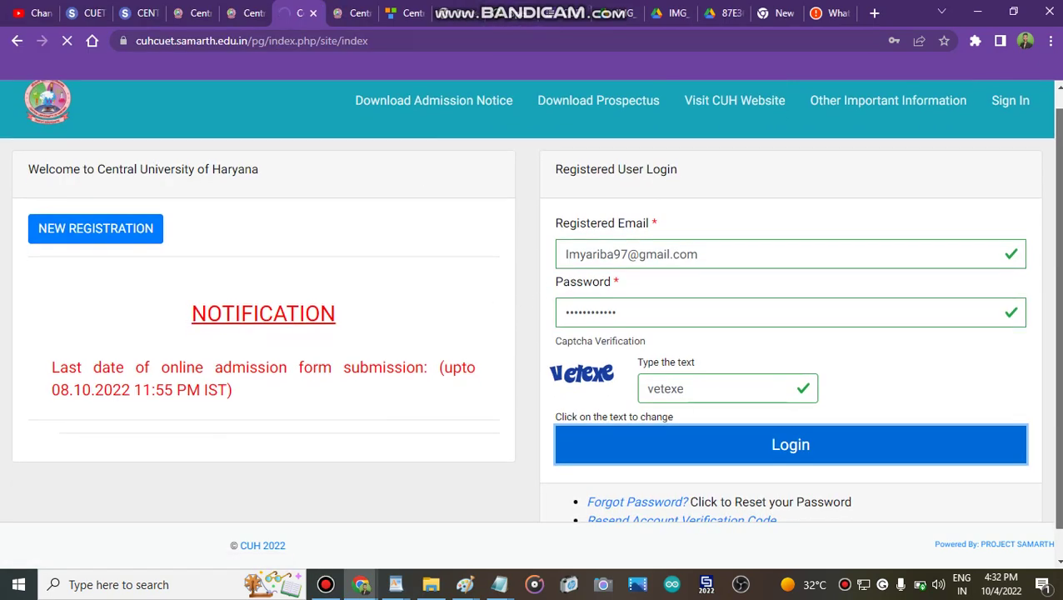
{"action": "scroll", "coordinate": [851, 435], "scroll_direction": "down", "scroll_amount": 2}
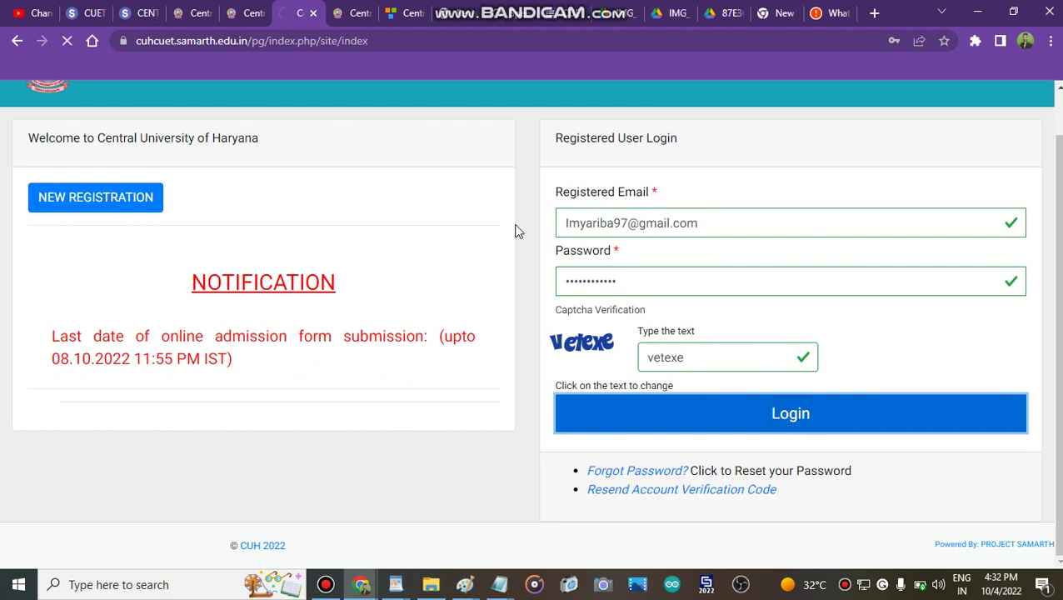
{"action": "left_click", "coordinate": [325, 585]}
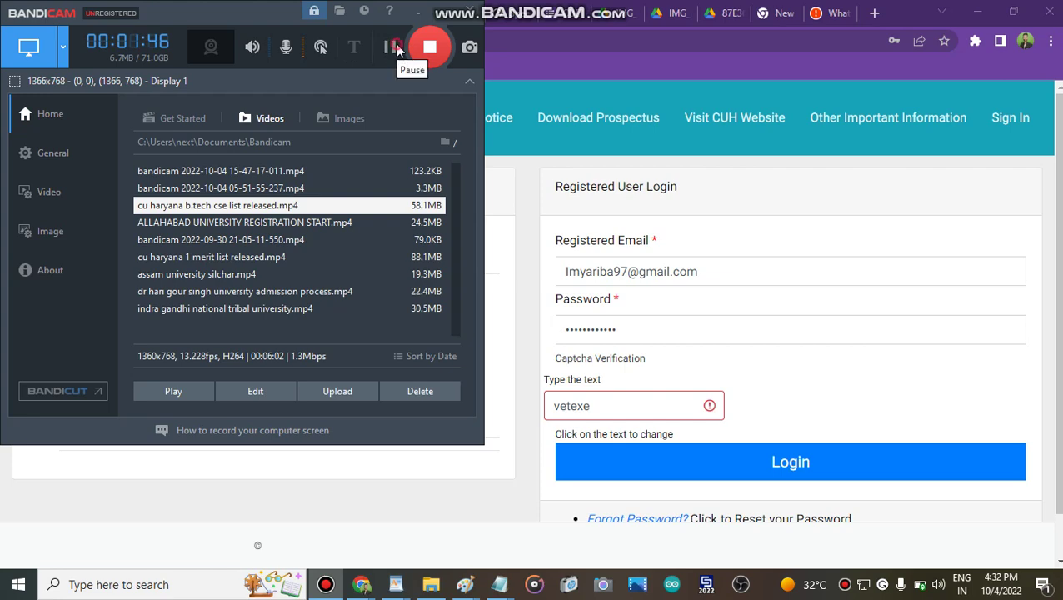
{"action": "left_click", "coordinate": [389, 49]}
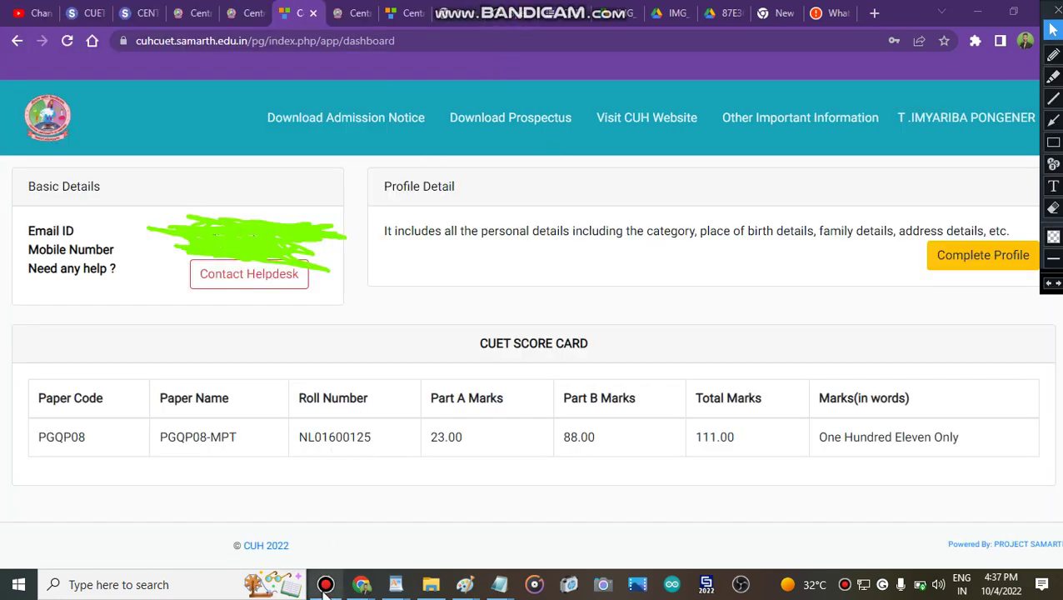
From the dashboard showing the PGQP08 score card (111.00), open the Complete Profile form
{"action": "left_click", "coordinate": [326, 584]}
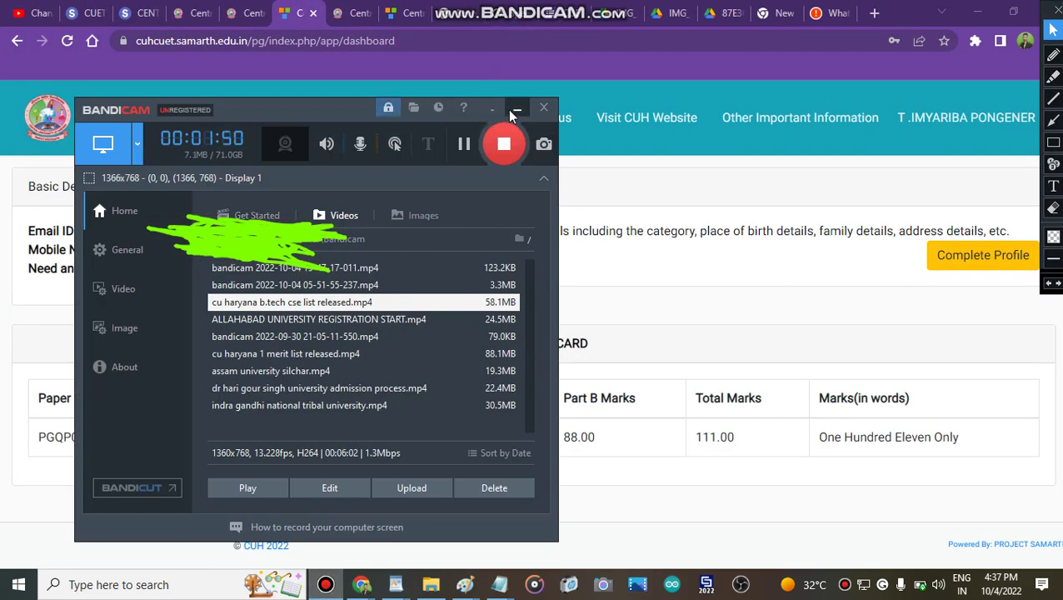
{"action": "left_click", "coordinate": [516, 111]}
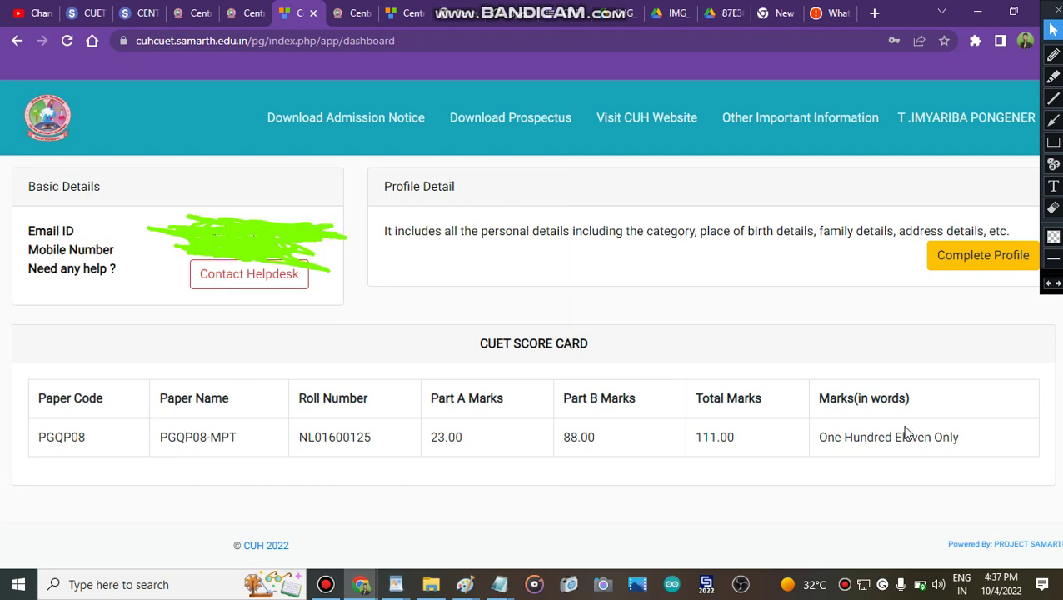
{"action": "left_click", "coordinate": [983, 256]}
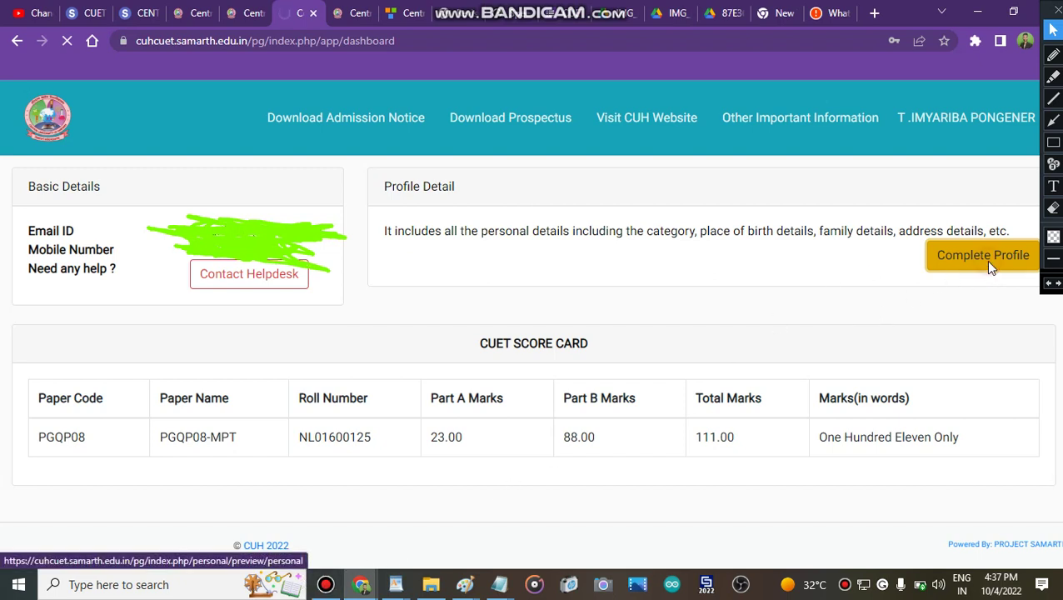
{"action": "left_click", "coordinate": [326, 584]}
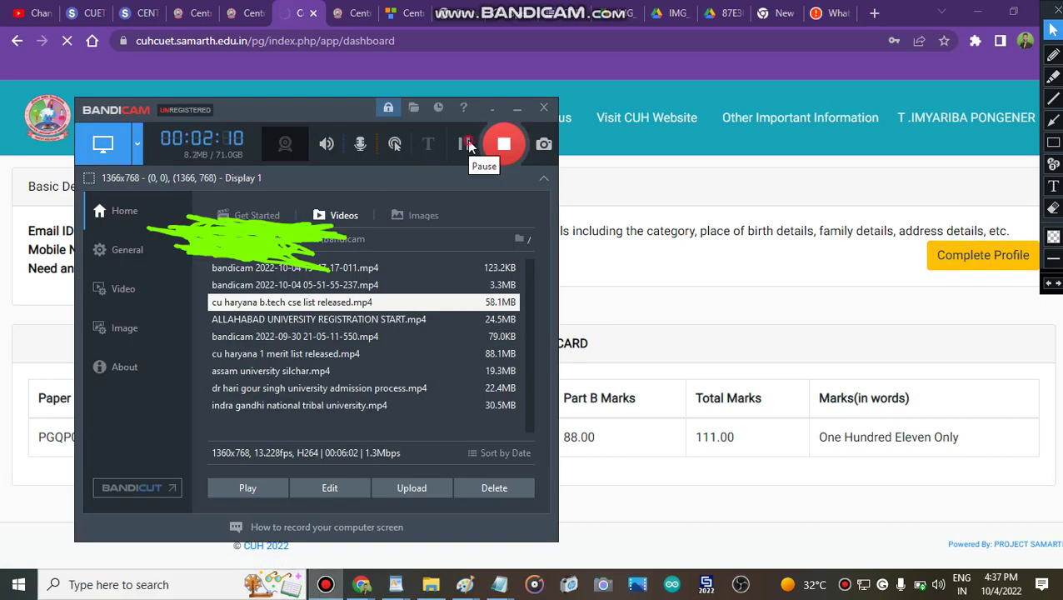
{"action": "left_click", "coordinate": [464, 144]}
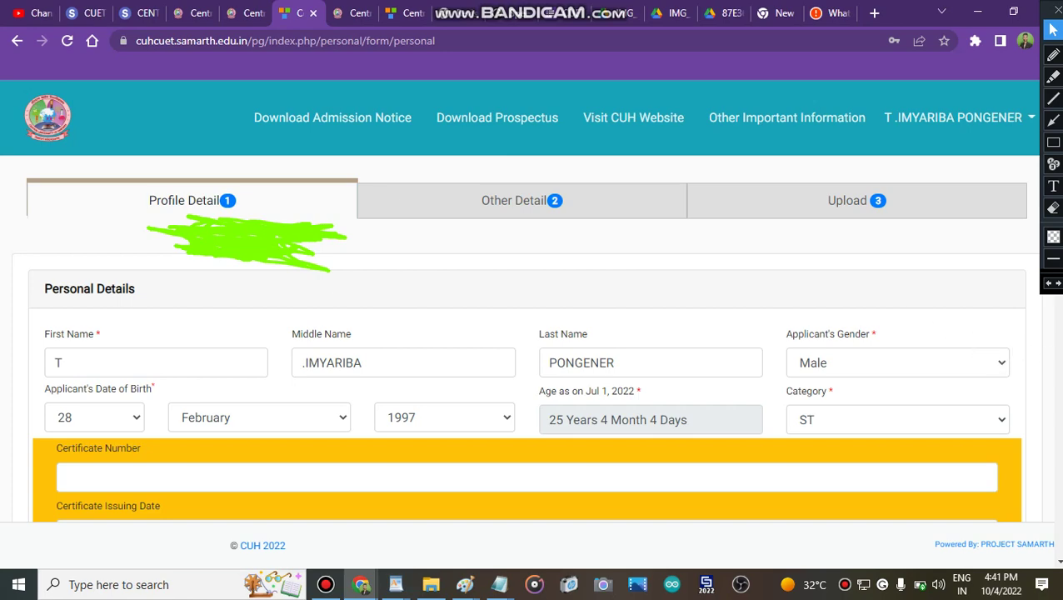
Fill in the Bank of Baroda refund bank name and account number fields
{"action": "scroll", "coordinate": [533, 334], "scroll_direction": "down", "scroll_amount": 15}
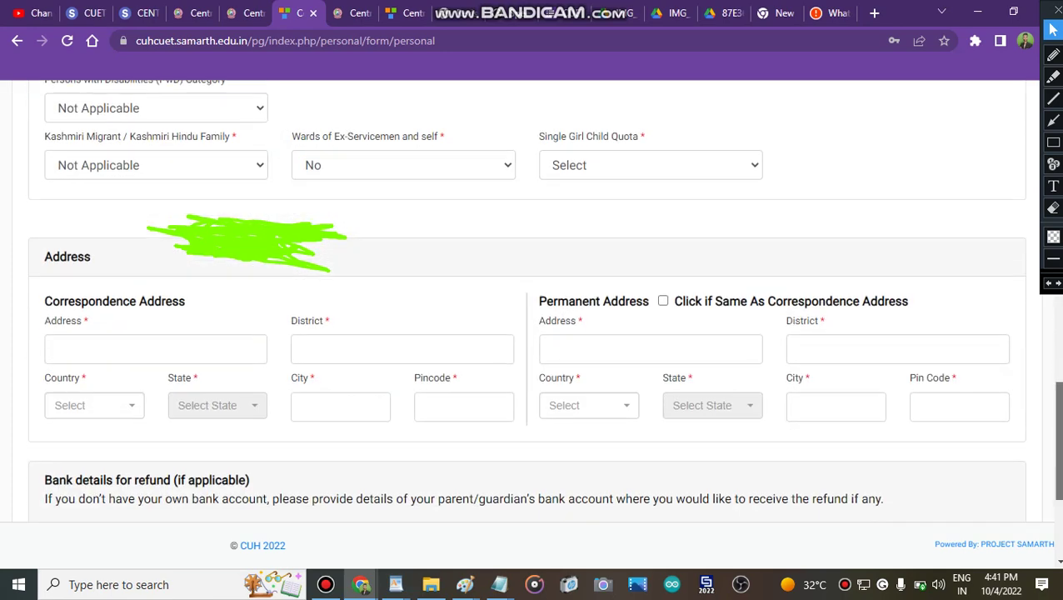
{"action": "scroll", "coordinate": [533, 333], "scroll_direction": "down", "scroll_amount": 3}
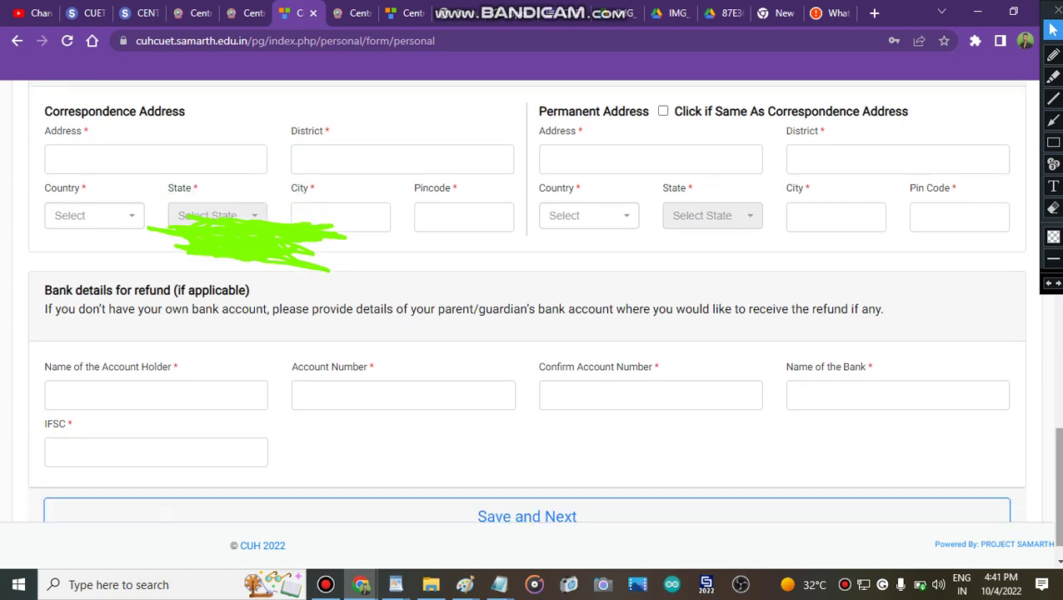
{"action": "left_click", "coordinate": [822, 391]}
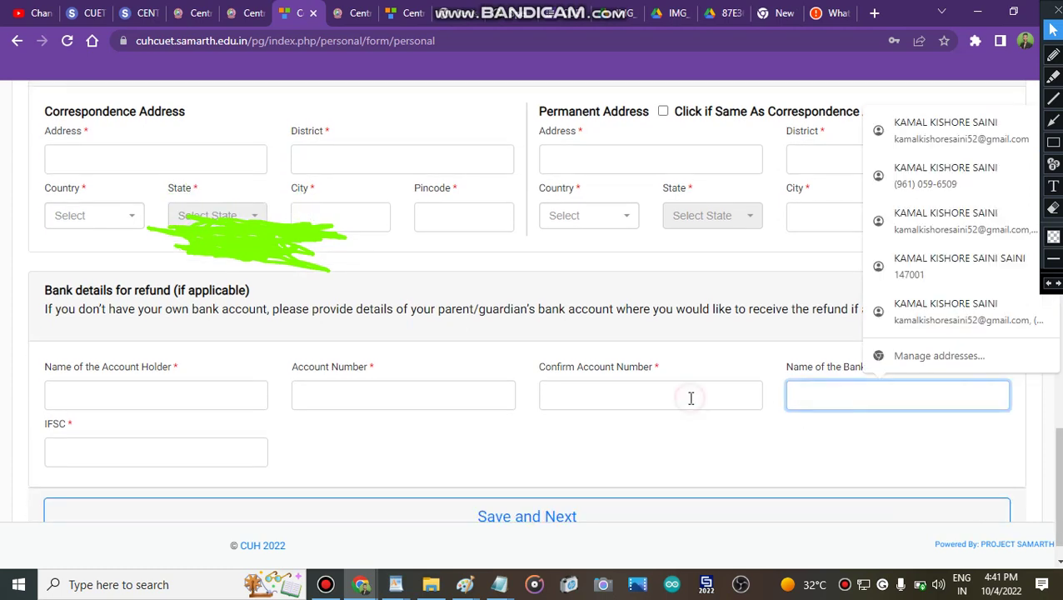
{"action": "left_click", "coordinate": [690, 396]}
{"action": "left_click", "coordinate": [463, 392]}
{"action": "left_click", "coordinate": [415, 436]}
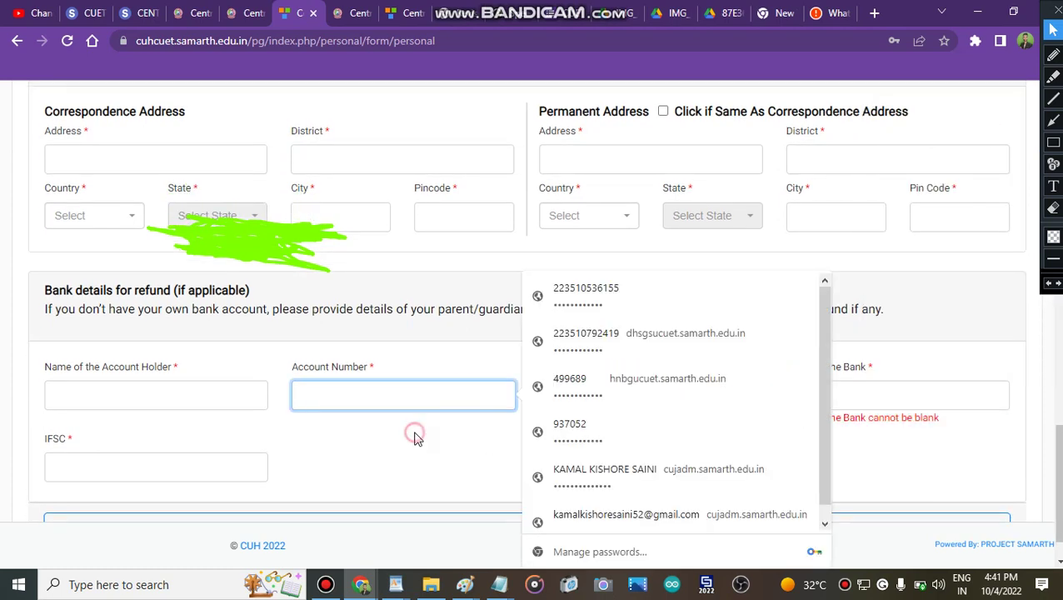
{"action": "scroll", "coordinate": [533, 300], "scroll_direction": "down", "scroll_amount": 2}
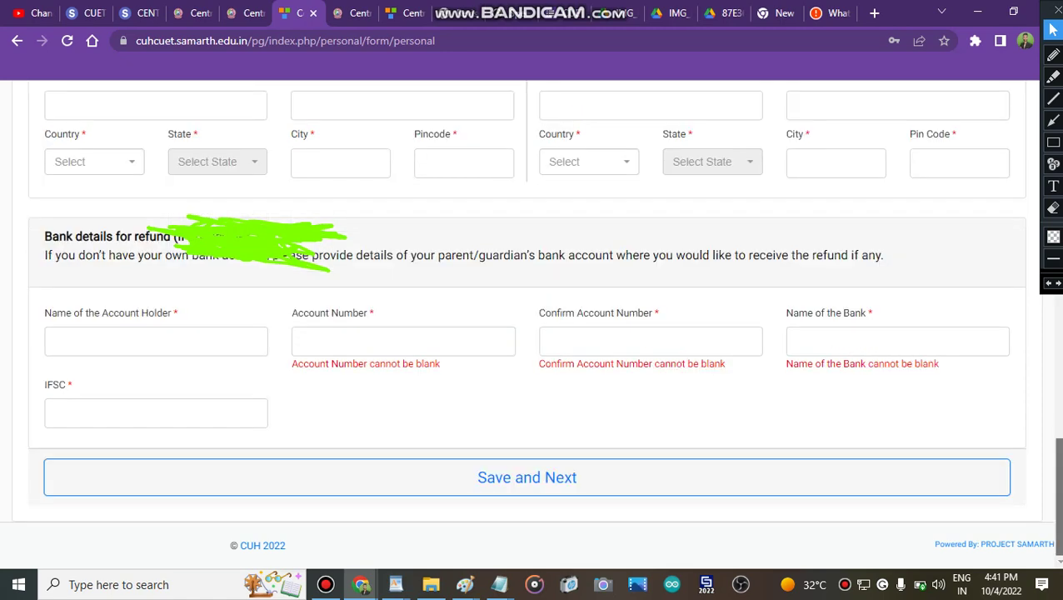
{"action": "scroll", "coordinate": [534, 300], "scroll_direction": "up", "scroll_amount": 4}
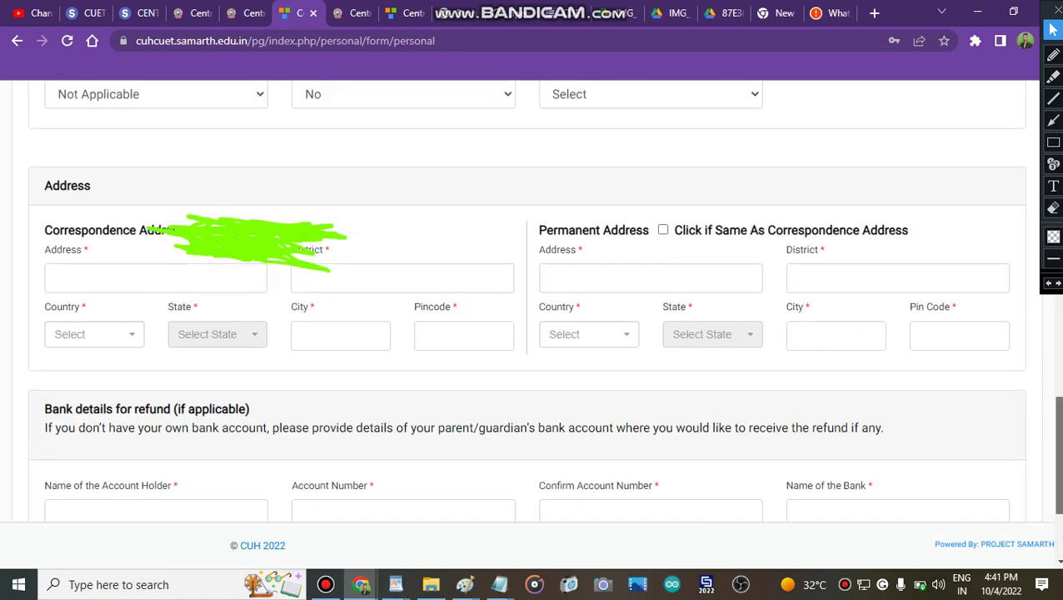
{"action": "scroll", "coordinate": [1053, 431], "scroll_direction": "up", "scroll_amount": 1}
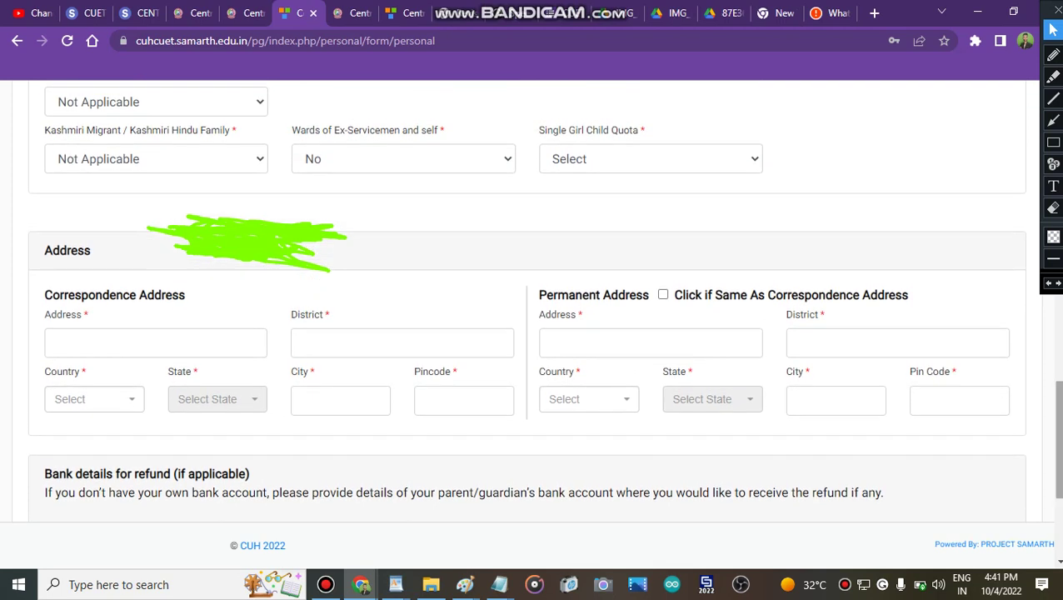
Set Single Girl Child Quota and Wards of Ex-Servicemen to No; keep Kashmiri Migrant Not Applicable
{"action": "left_click", "coordinate": [644, 161]}
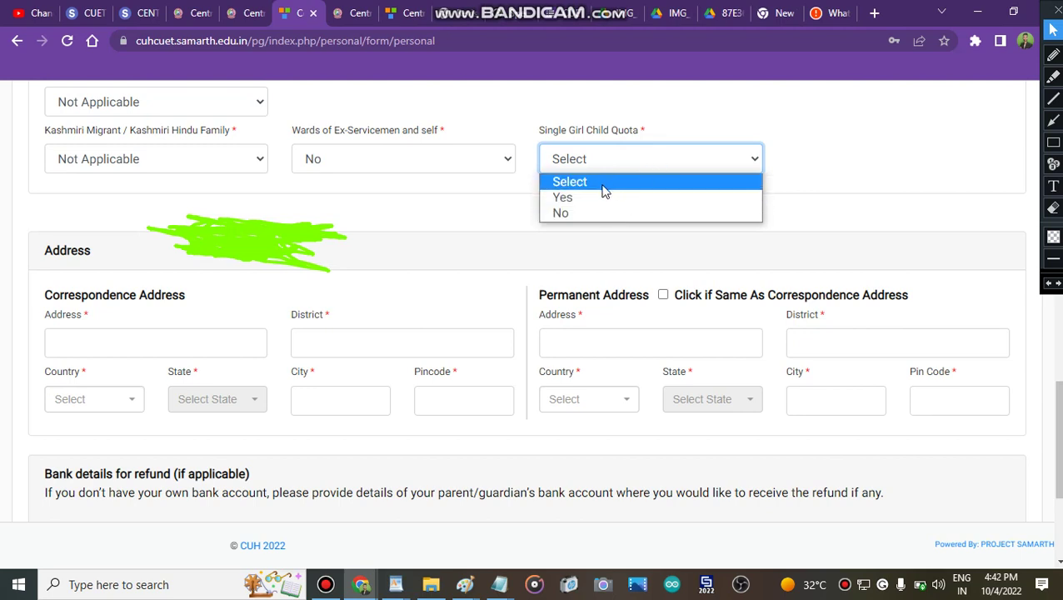
{"action": "left_click", "coordinate": [590, 197]}
{"action": "left_click", "coordinate": [657, 157]}
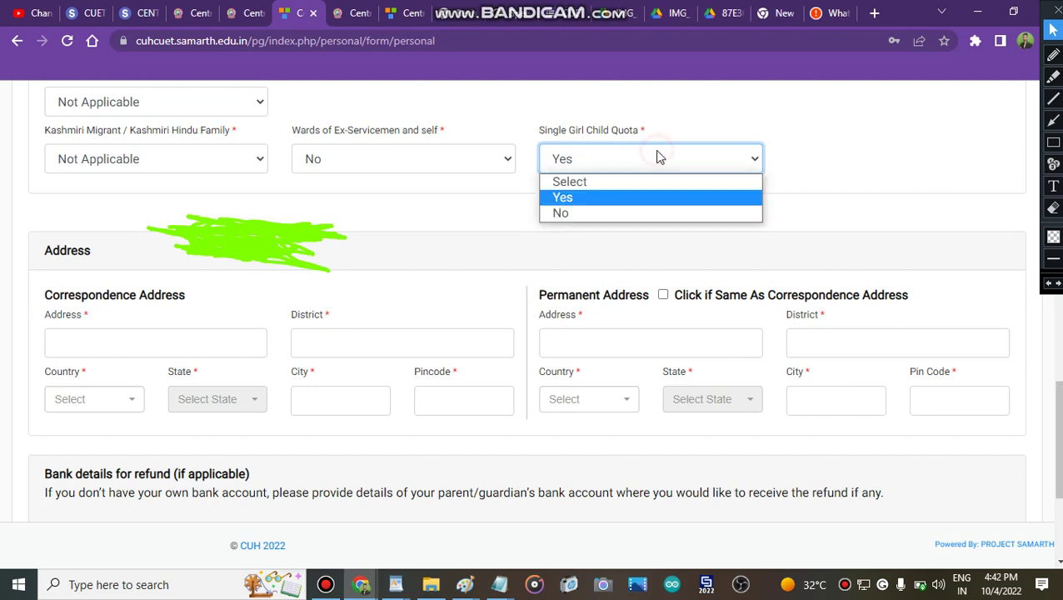
{"action": "left_click", "coordinate": [599, 213]}
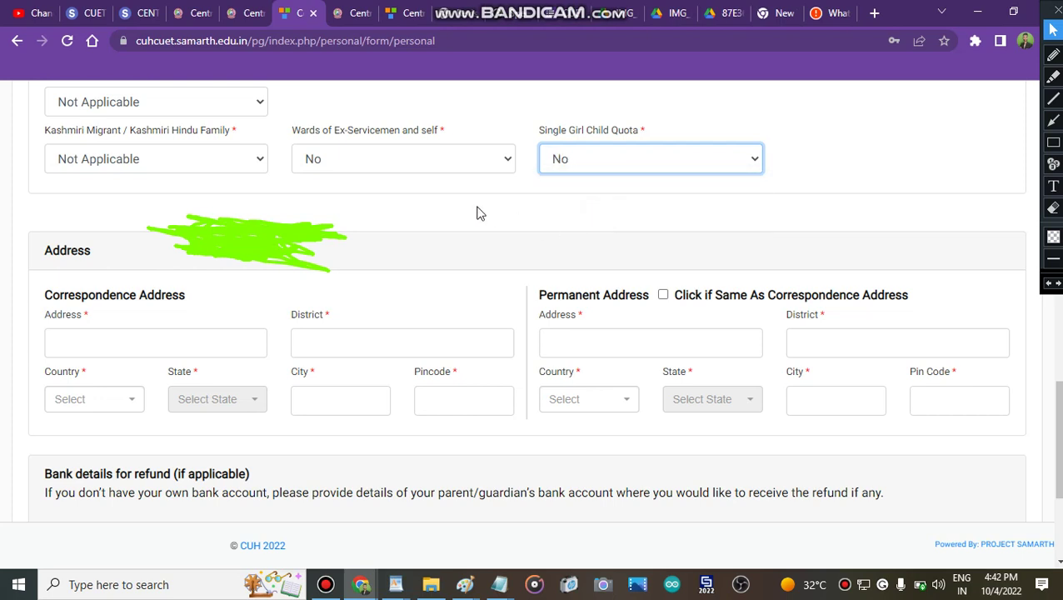
{"action": "left_click", "coordinate": [500, 166]}
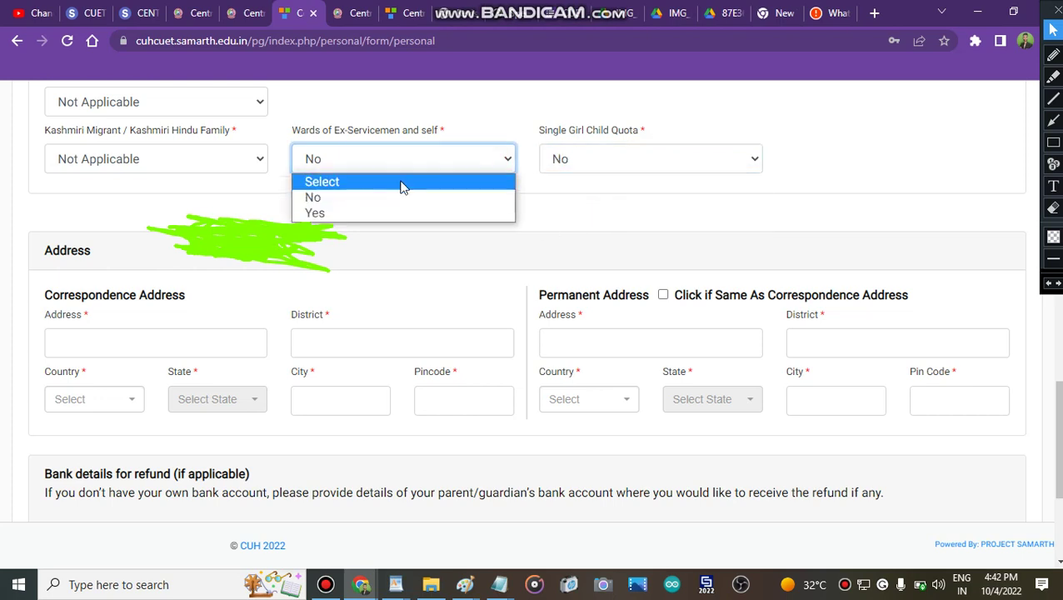
{"action": "left_click", "coordinate": [333, 215]}
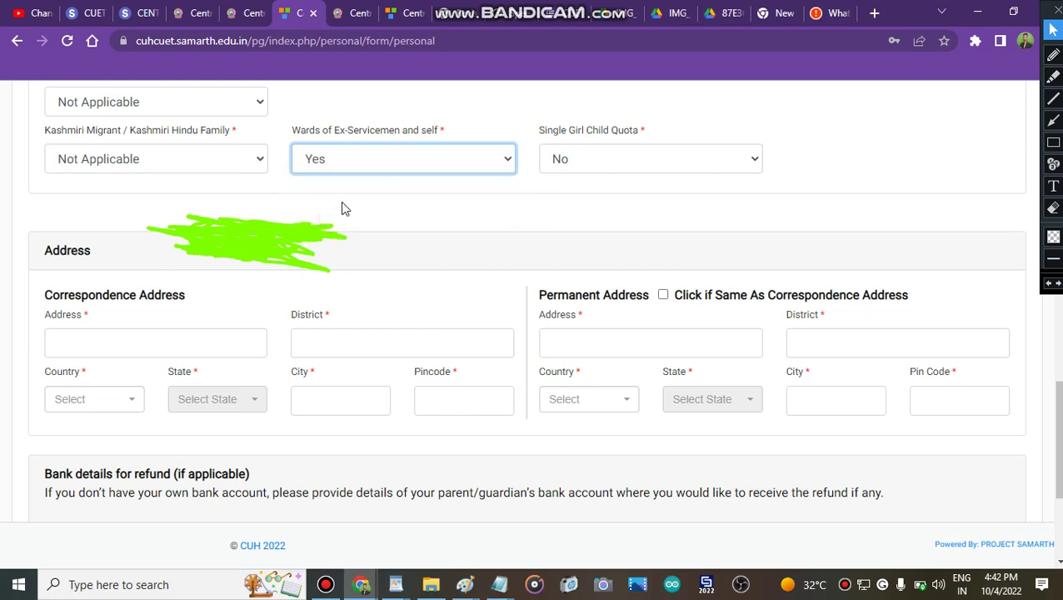
{"action": "left_click", "coordinate": [384, 161]}
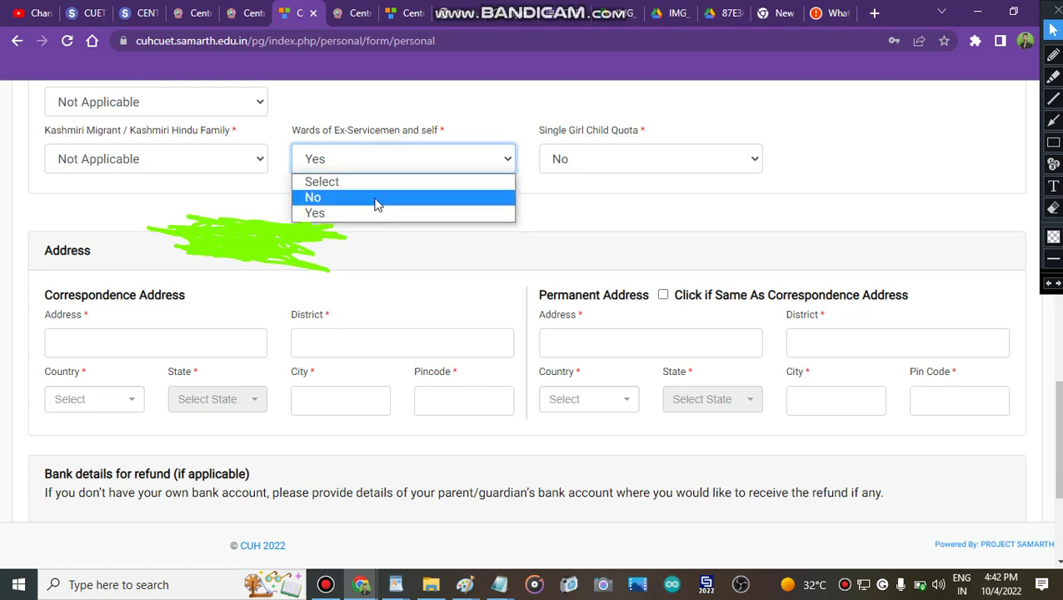
{"action": "left_click", "coordinate": [376, 205]}
{"action": "left_click", "coordinate": [240, 163]}
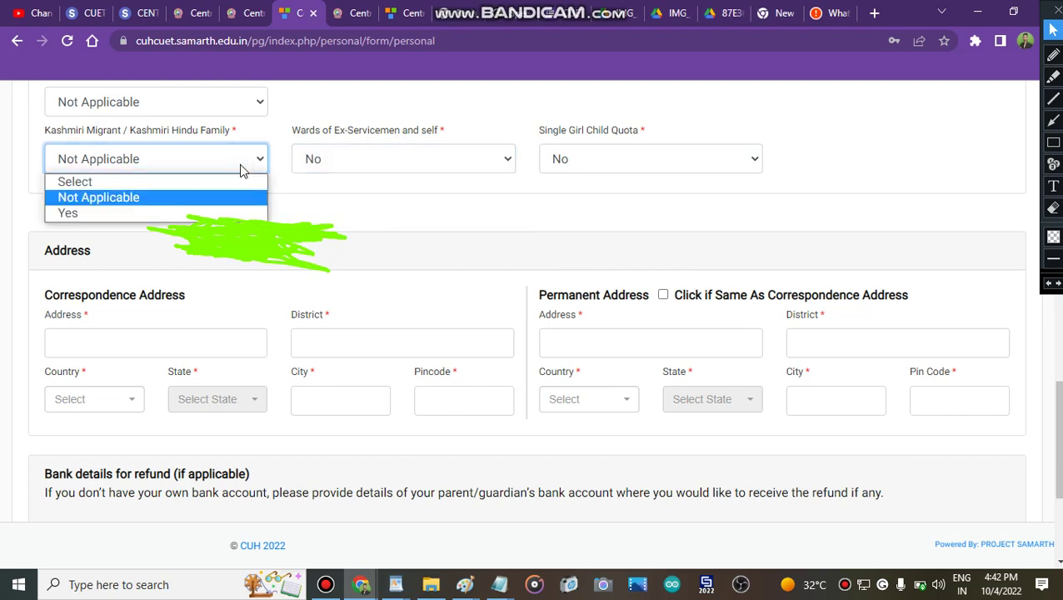
{"action": "left_click", "coordinate": [190, 200]}
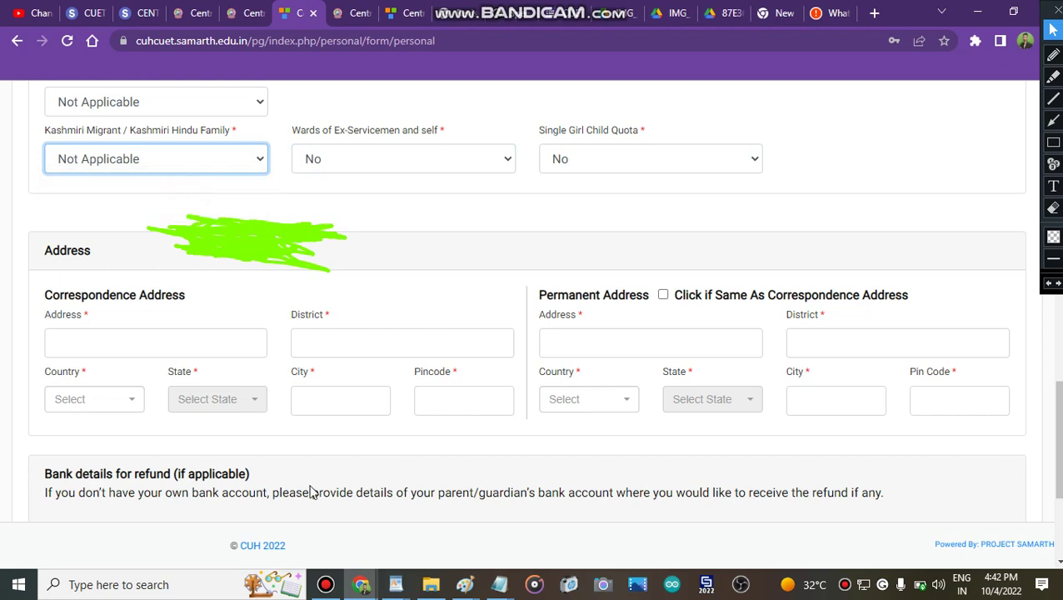
Save the personal details and continue to the preview page
{"action": "left_click", "coordinate": [325, 584]}
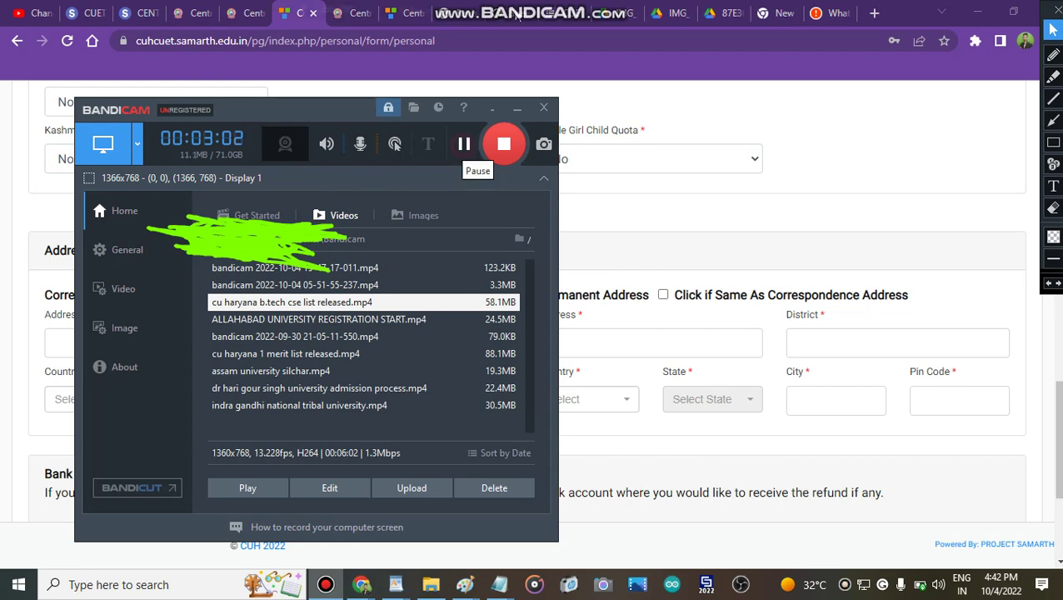
{"action": "left_click", "coordinate": [464, 144]}
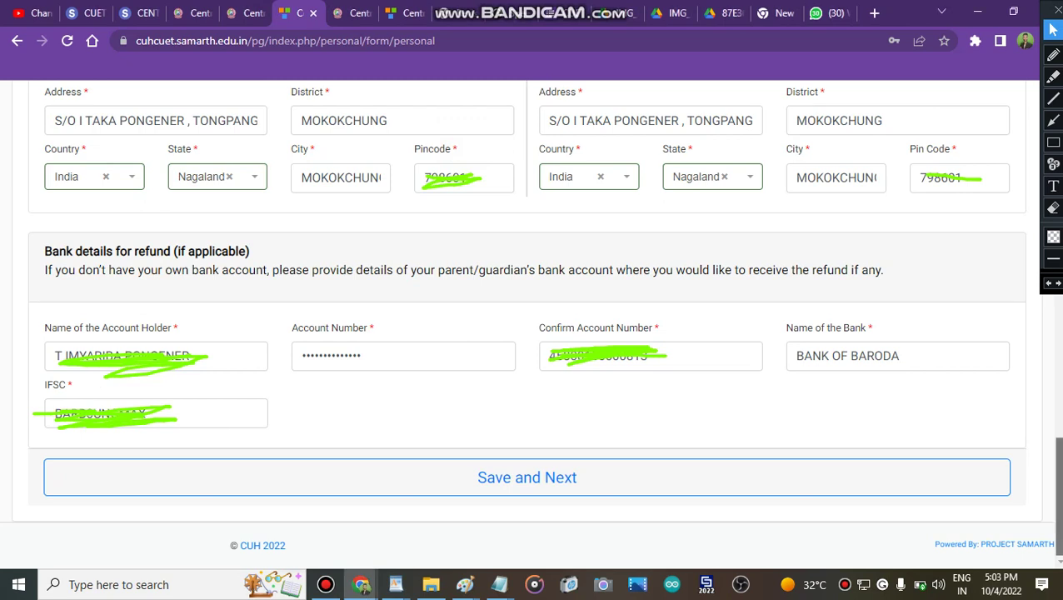
{"action": "left_click_drag", "start_coordinate": [1056, 491], "coordinate": [1056, 491]}
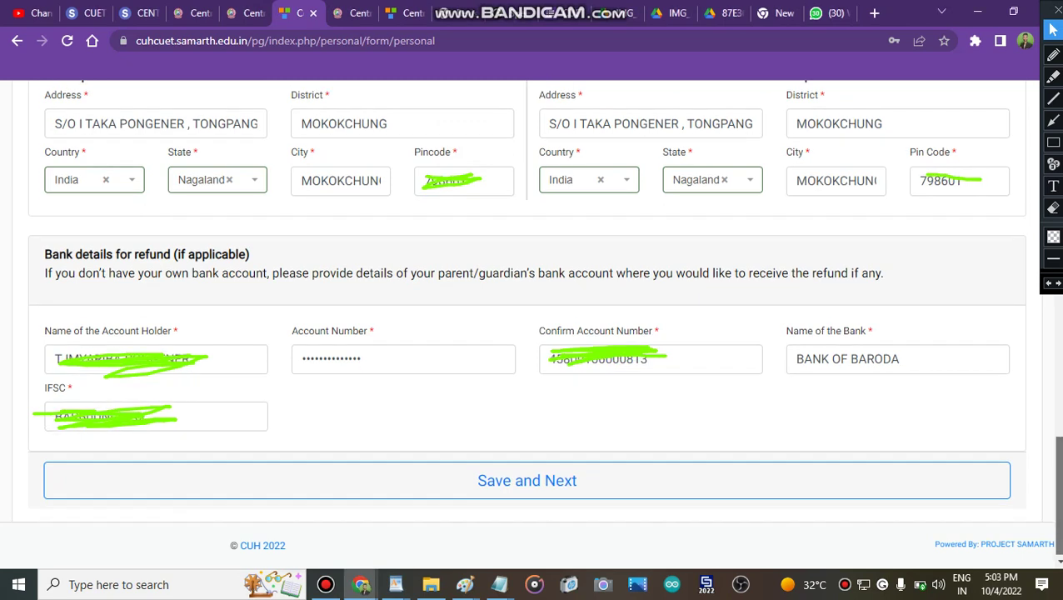
{"action": "left_click", "coordinate": [697, 489]}
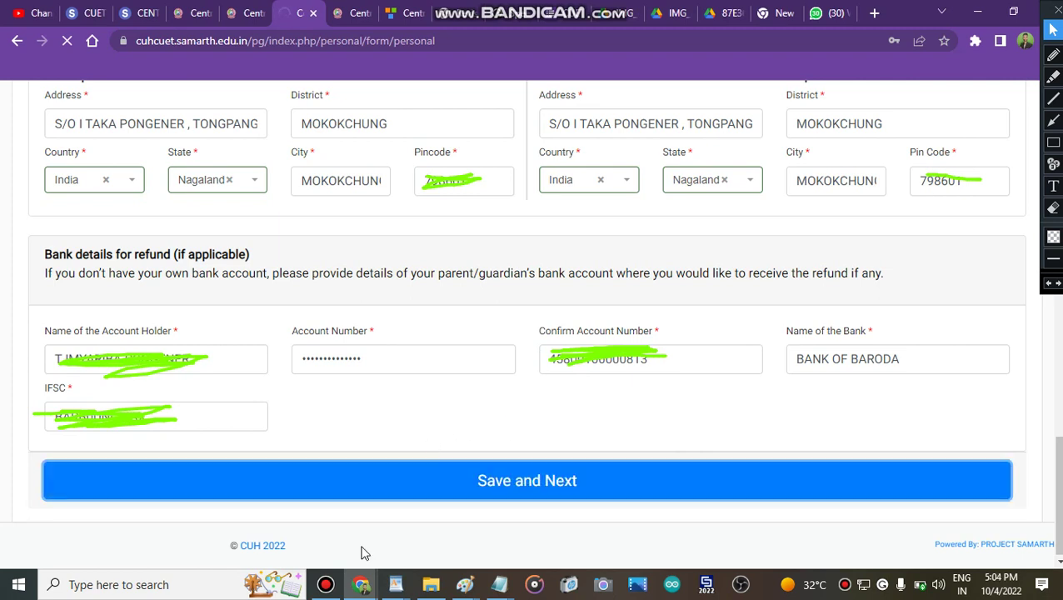
{"action": "left_click", "coordinate": [325, 584]}
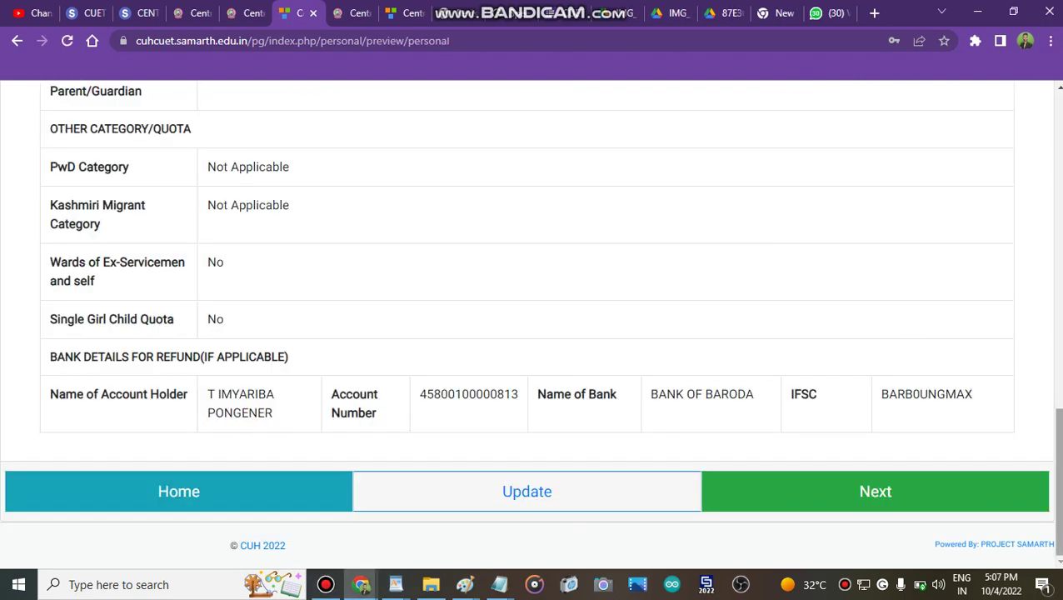
Review the saved quota and bank details on the preview and continue to Other Detail
{"action": "scroll", "coordinate": [790, 425], "scroll_direction": "down", "scroll_amount": 1}
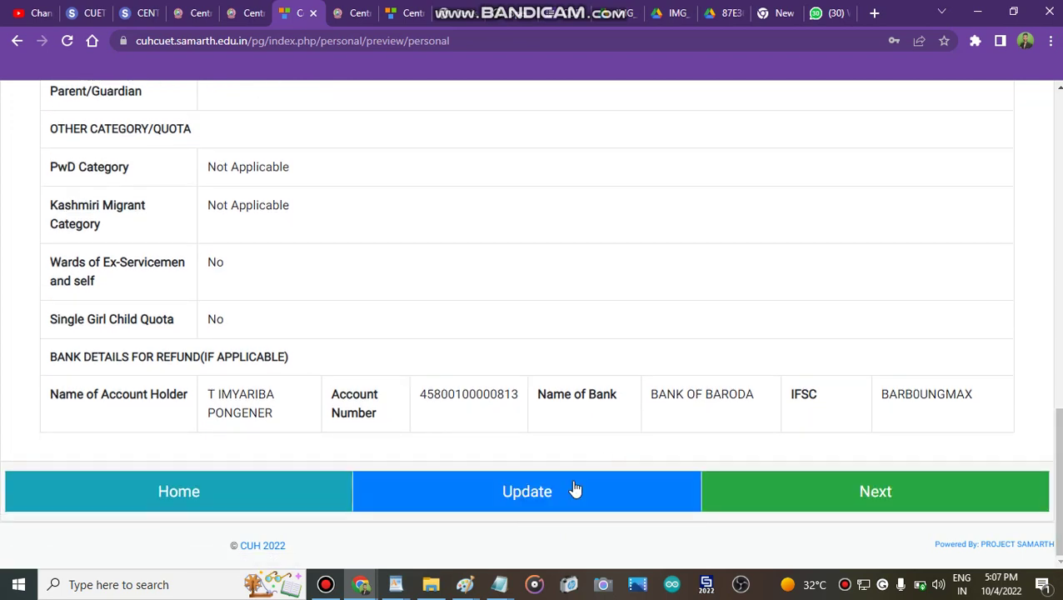
{"action": "left_click", "coordinate": [873, 491]}
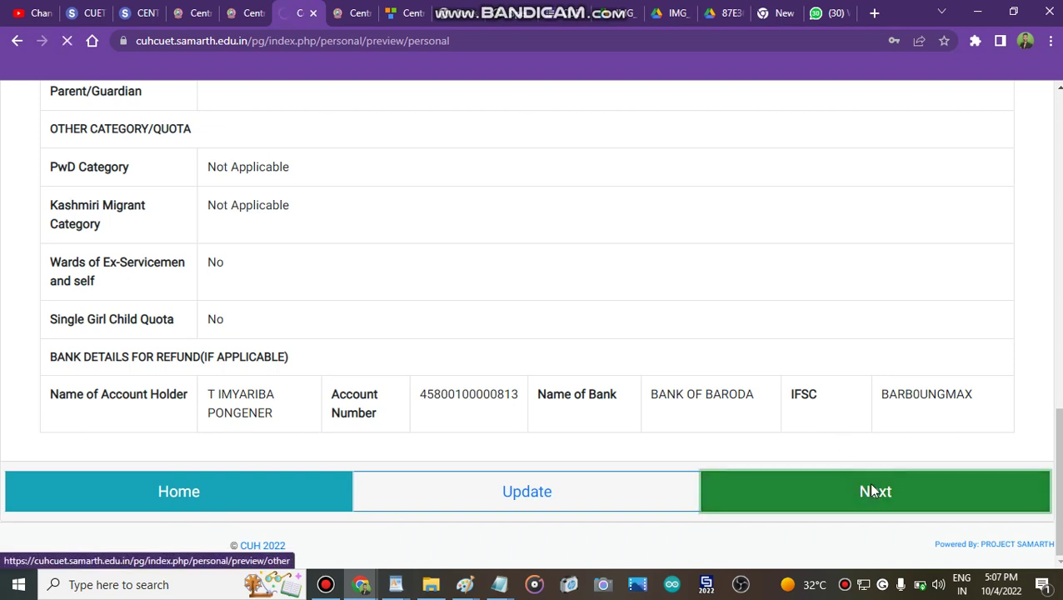
{"action": "left_click", "coordinate": [325, 585]}
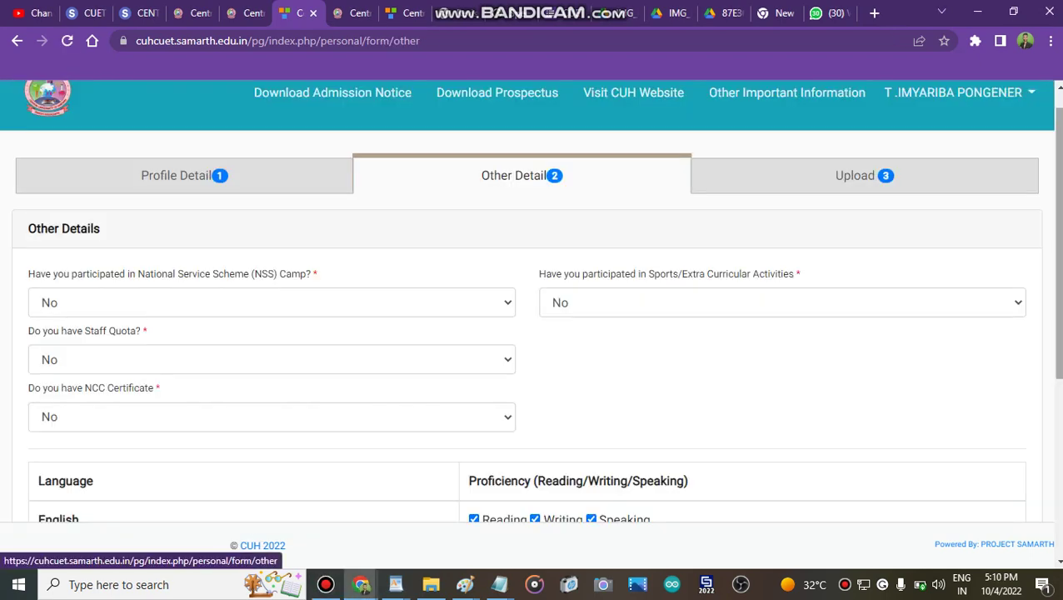
Keep Staff Quota set to No on the Other Details form
{"action": "scroll", "coordinate": [533, 300], "scroll_direction": "down", "scroll_amount": 3}
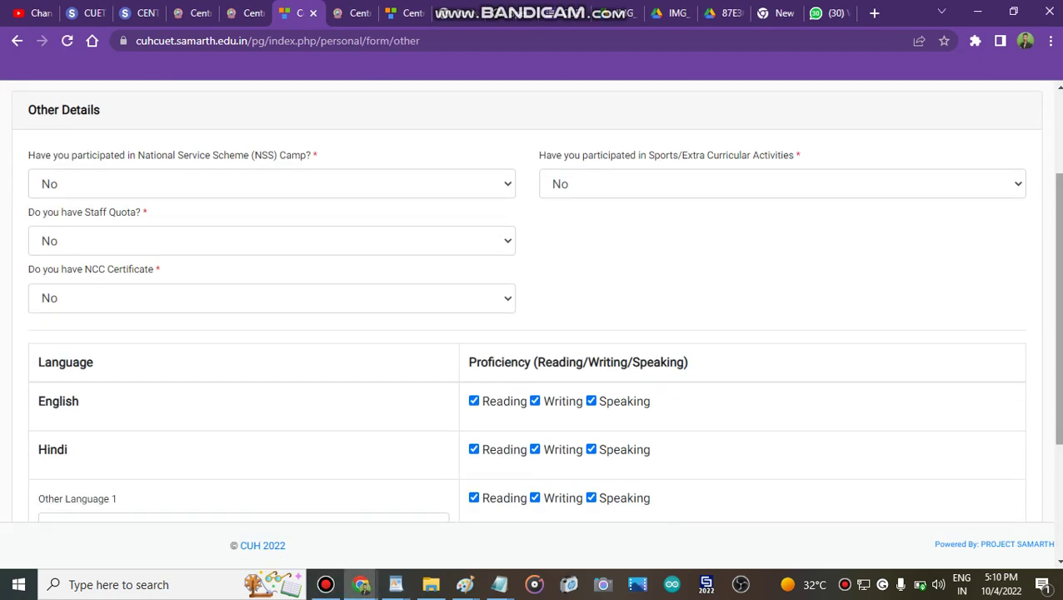
{"action": "scroll", "coordinate": [533, 300], "scroll_direction": "up", "scroll_amount": 2}
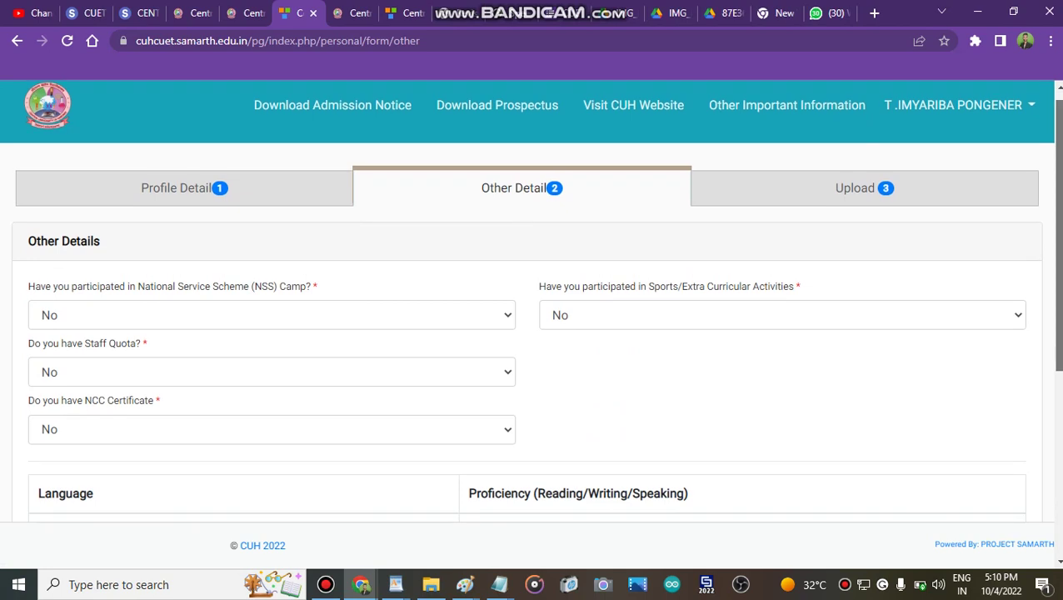
{"action": "scroll", "coordinate": [400, 231], "scroll_direction": "down", "scroll_amount": 1}
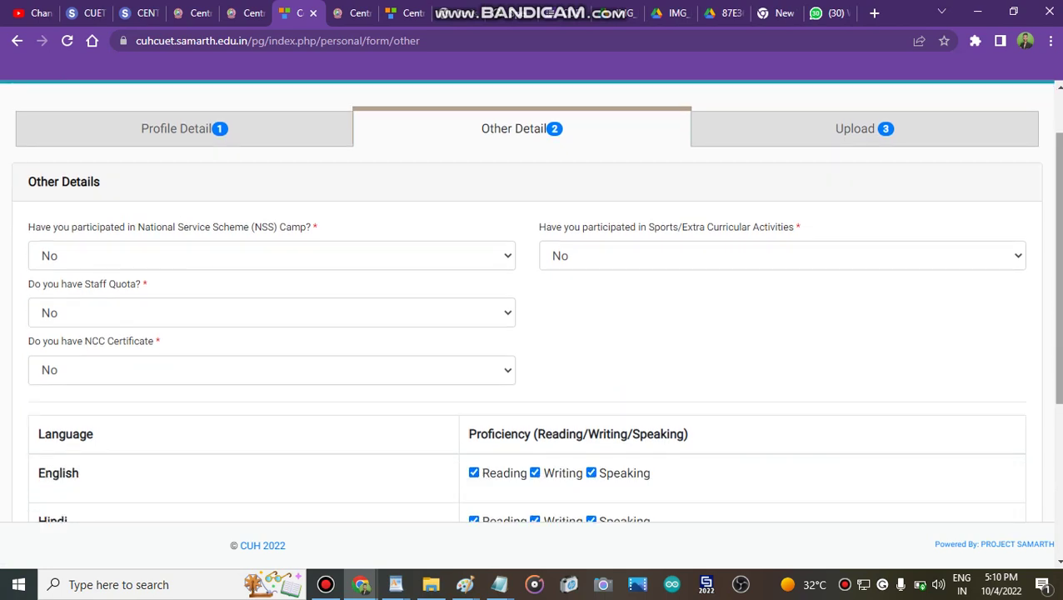
{"action": "left_click", "coordinate": [435, 327]}
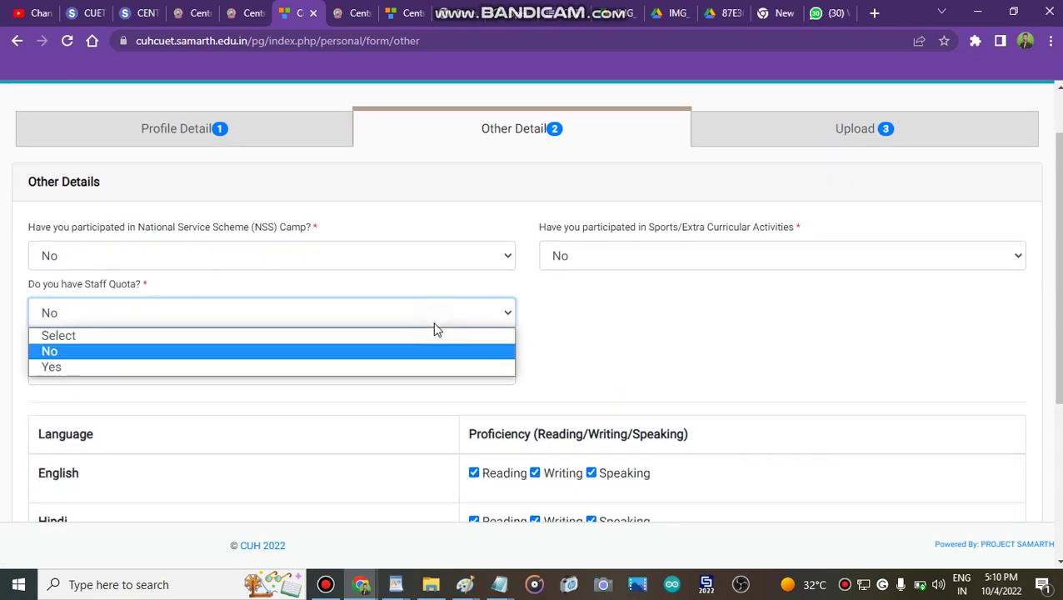
{"action": "left_click", "coordinate": [435, 327]}
Save the other details and review the preview listing English, Hindi, TAMIL and CANAD
{"action": "scroll", "coordinate": [394, 297], "scroll_direction": "down", "scroll_amount": 3}
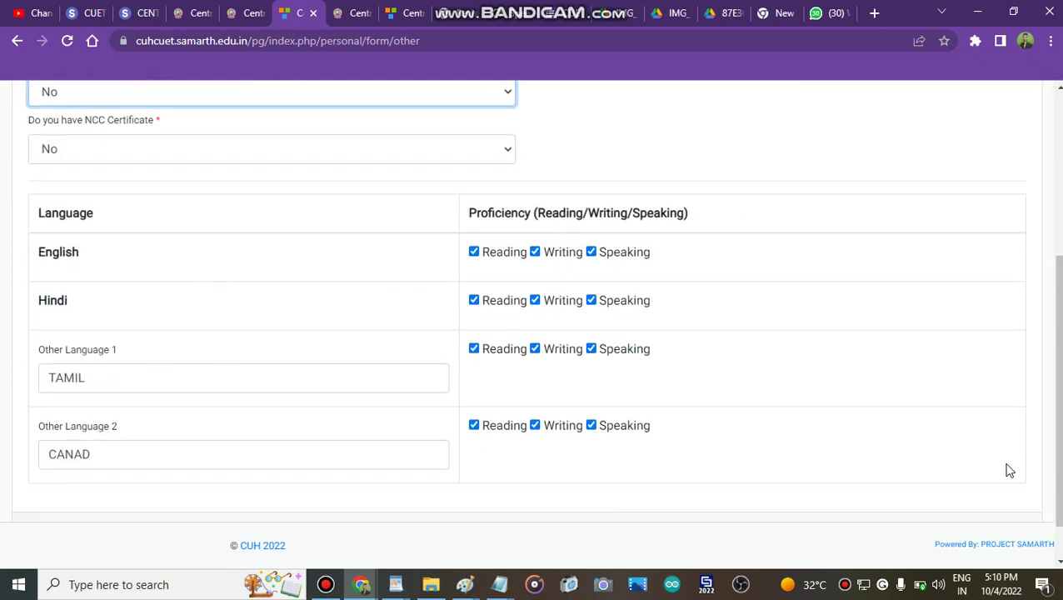
{"action": "scroll", "coordinate": [917, 491], "scroll_direction": "down", "scroll_amount": 1}
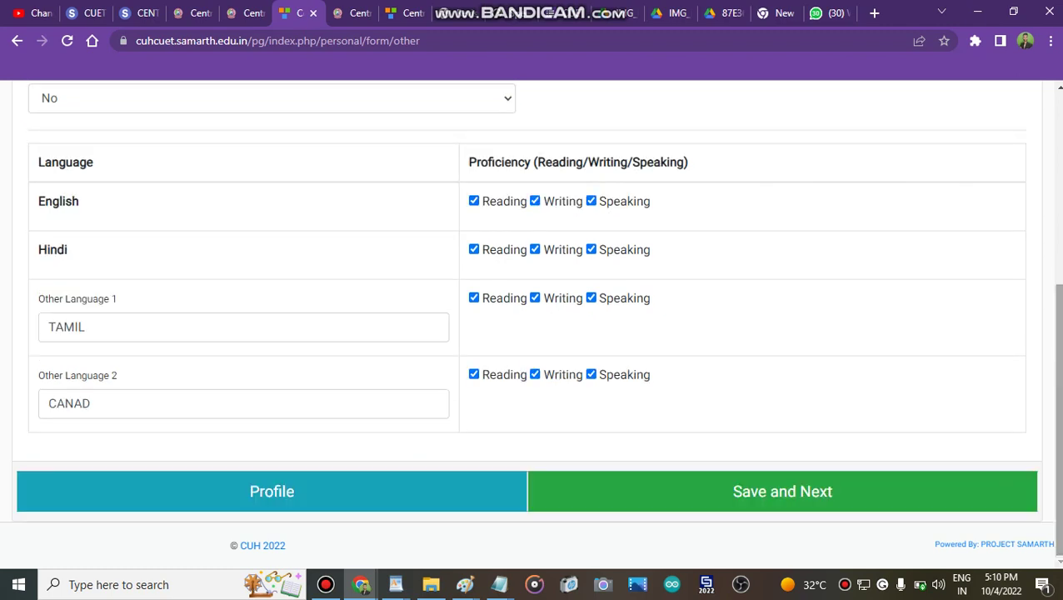
{"action": "left_click", "coordinate": [825, 503]}
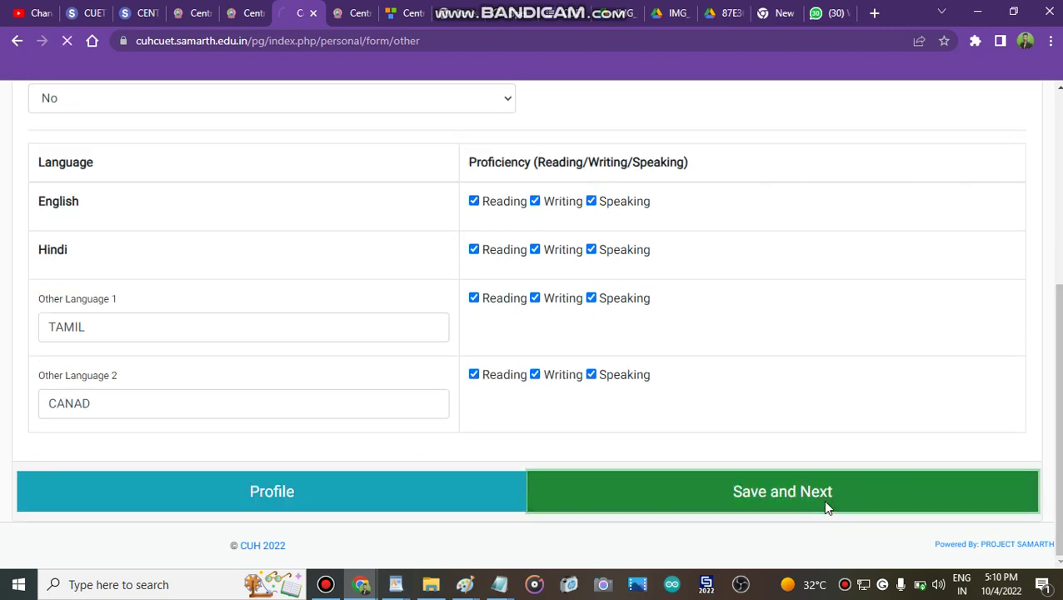
{"action": "left_click", "coordinate": [325, 584]}
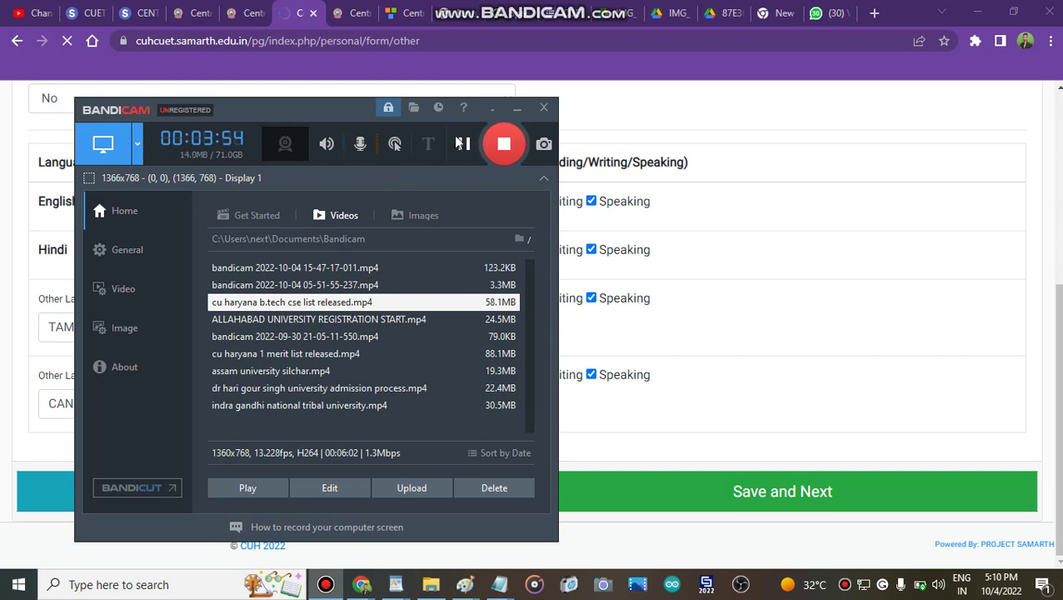
{"action": "left_click", "coordinate": [676, 296]}
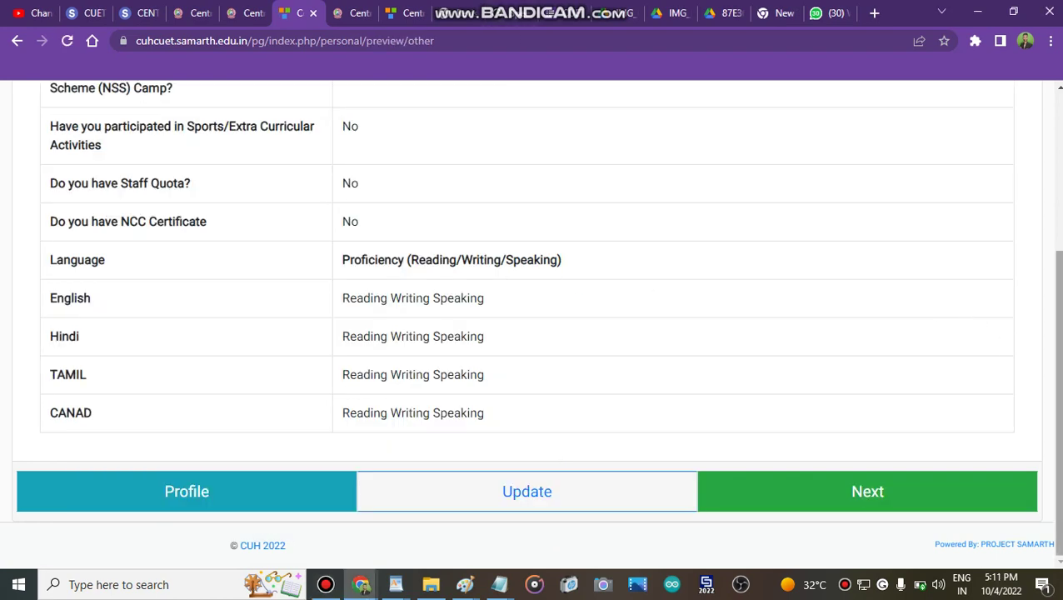
{"action": "scroll", "coordinate": [919, 563], "scroll_direction": "down", "scroll_amount": 5}
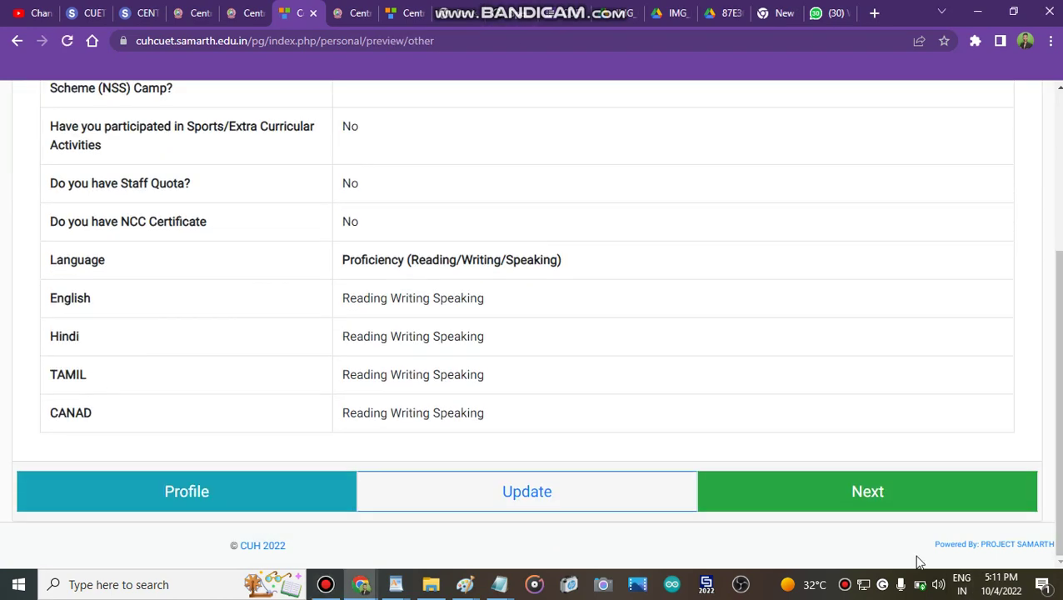
Open the Upload step and read the photo and document file-size limit rules
{"action": "left_click", "coordinate": [888, 514]}
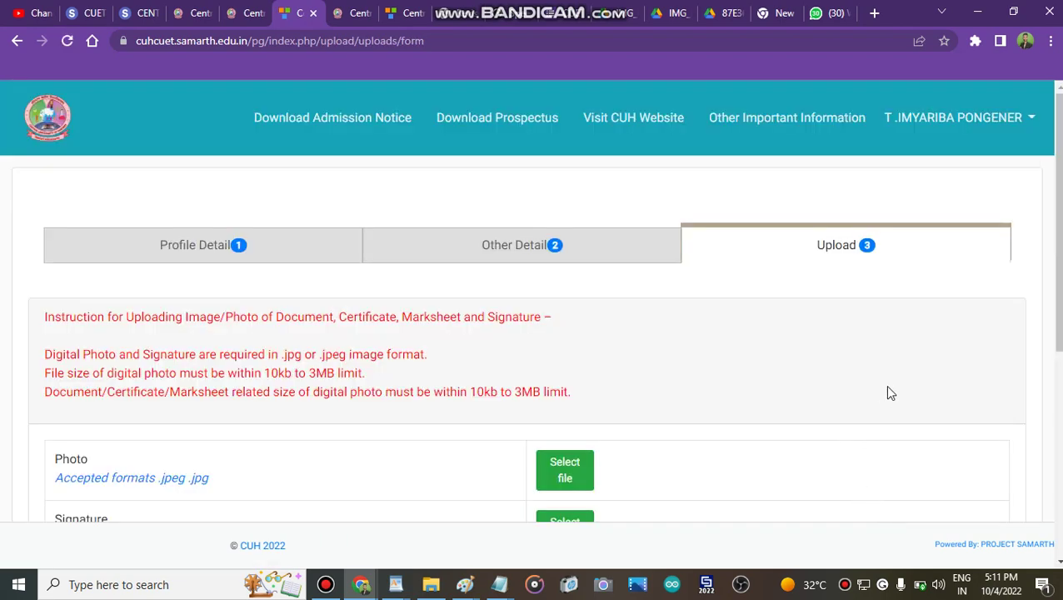
{"action": "left_click_drag", "start_coordinate": [1057, 250], "coordinate": [1056, 437]}
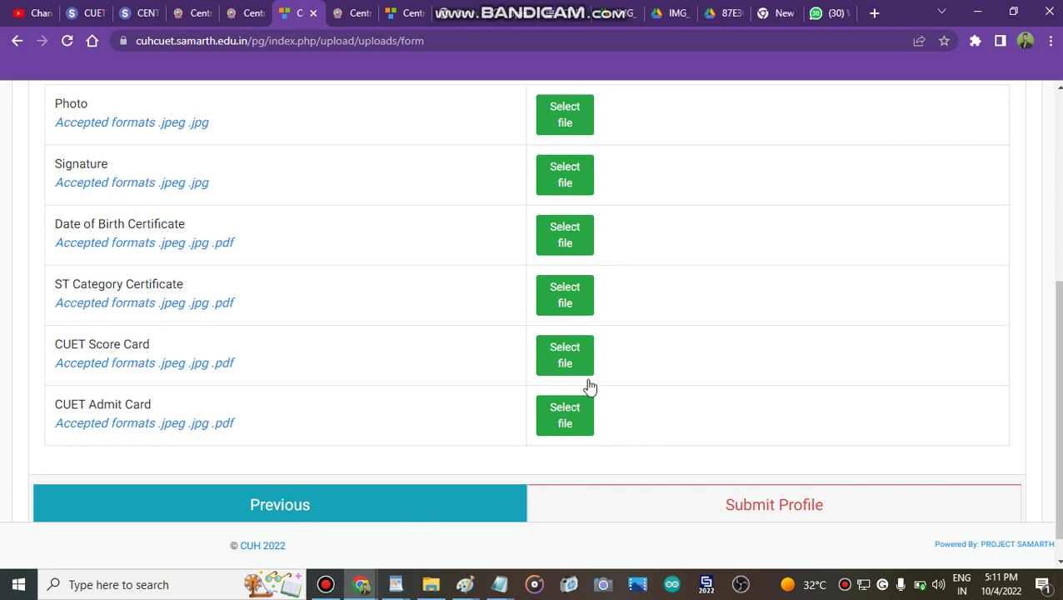
{"action": "left_click_drag", "start_coordinate": [1056, 417], "coordinate": [1056, 302]}
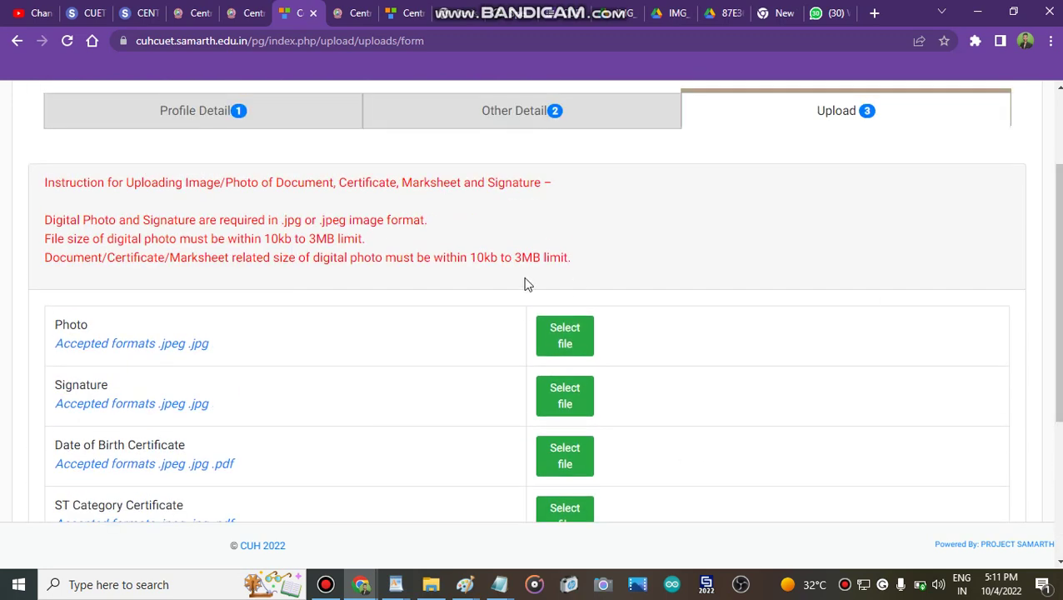
{"action": "triple_click", "coordinate": [274, 248]}
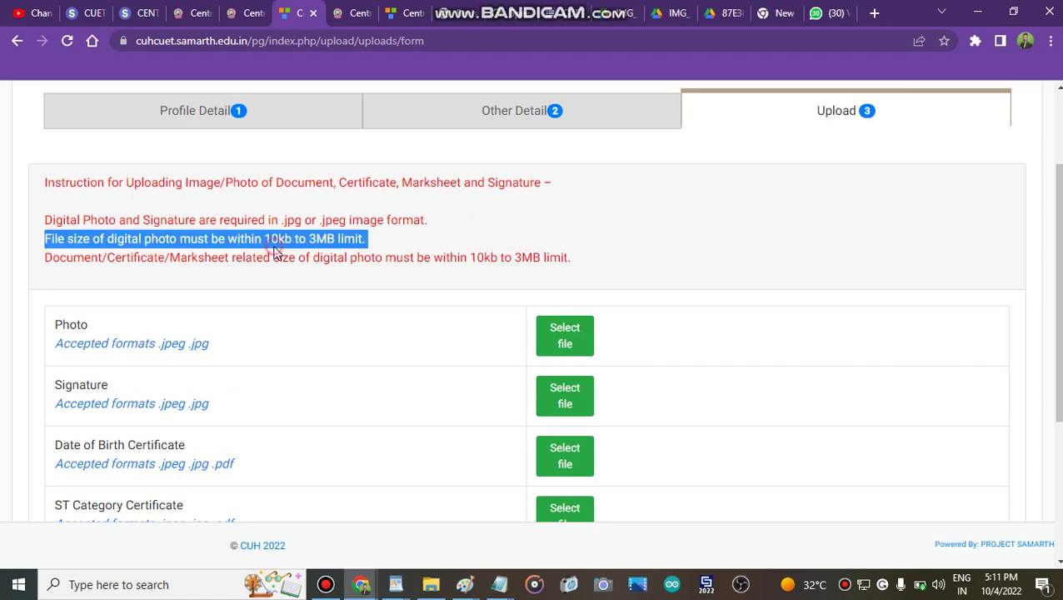
{"action": "triple_click", "coordinate": [329, 263]}
{"action": "left_click", "coordinate": [556, 231]}
{"action": "left_click_drag", "start_coordinate": [1056, 300], "coordinate": [1056, 231]}
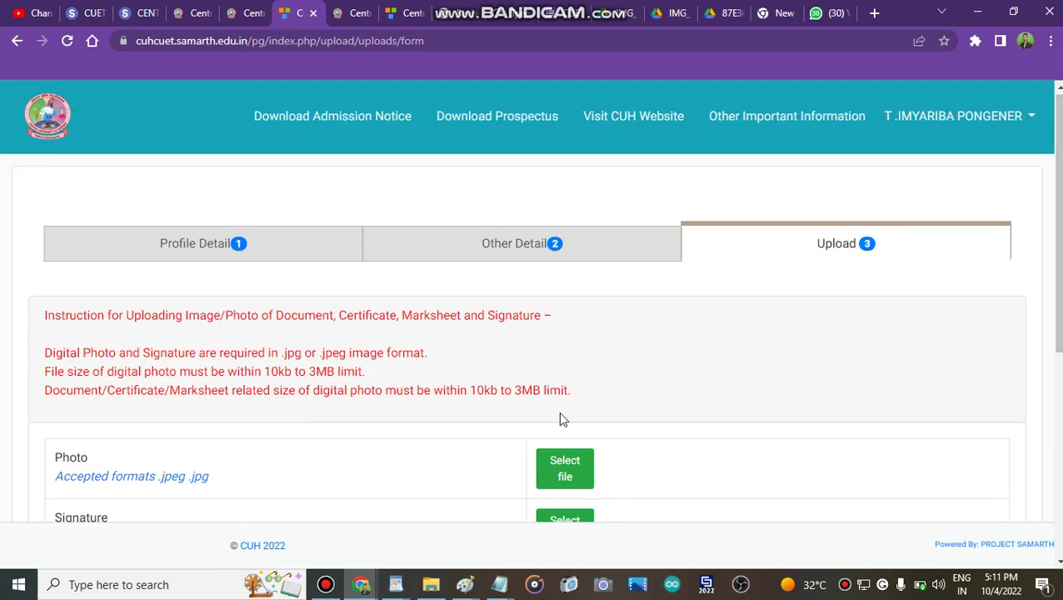
{"action": "left_click", "coordinate": [326, 584]}
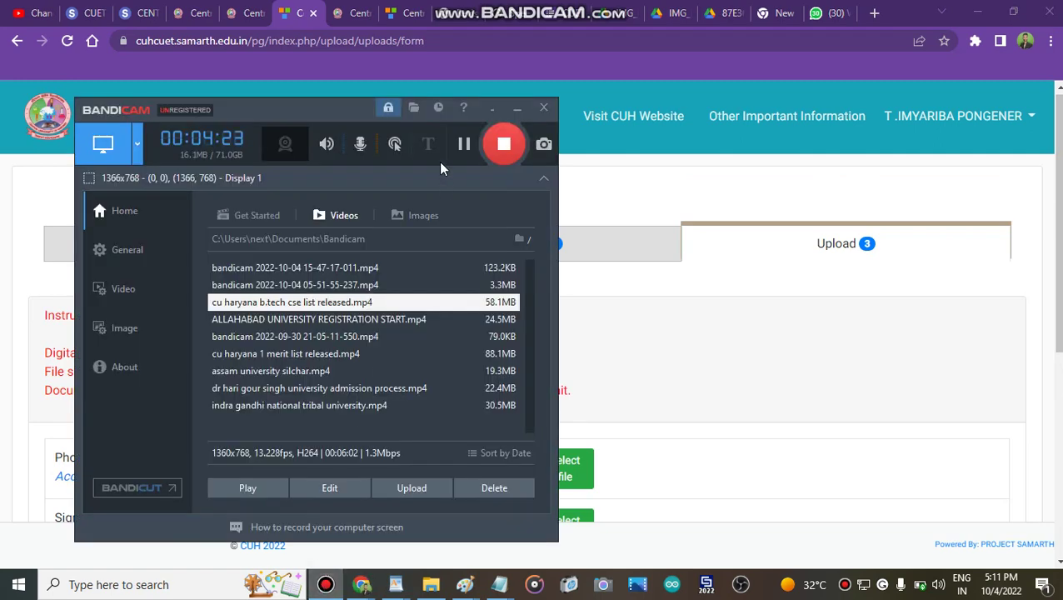
Run the Submit Profile check and dismiss the Date of Birth Certificate not-uploaded error
{"action": "left_click", "coordinate": [465, 145]}
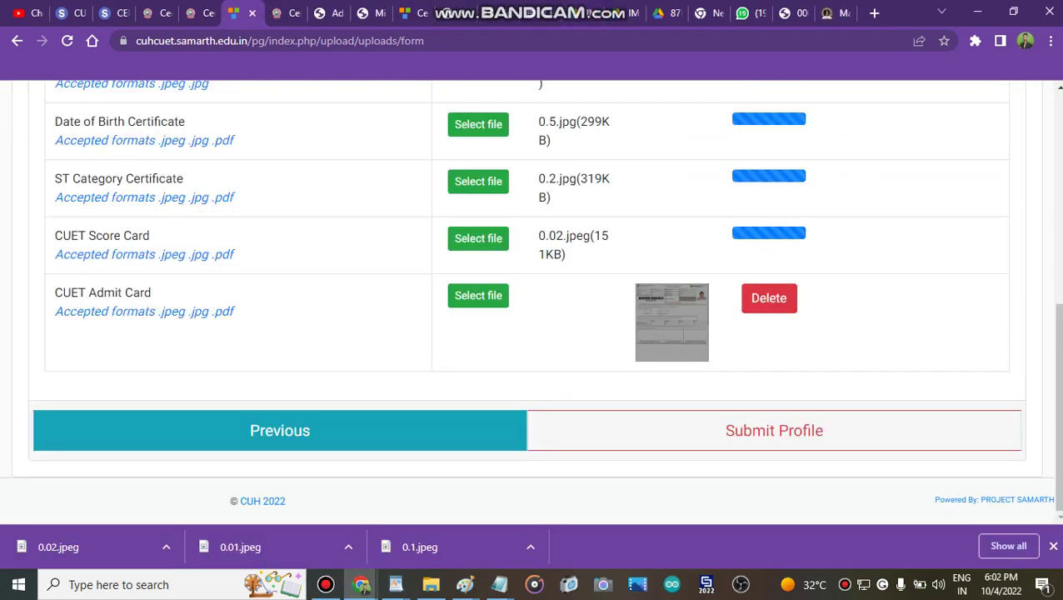
{"action": "scroll", "coordinate": [543, 295], "scroll_direction": "up", "scroll_amount": 5}
{"action": "scroll", "coordinate": [544, 295], "scroll_direction": "down", "scroll_amount": 5}
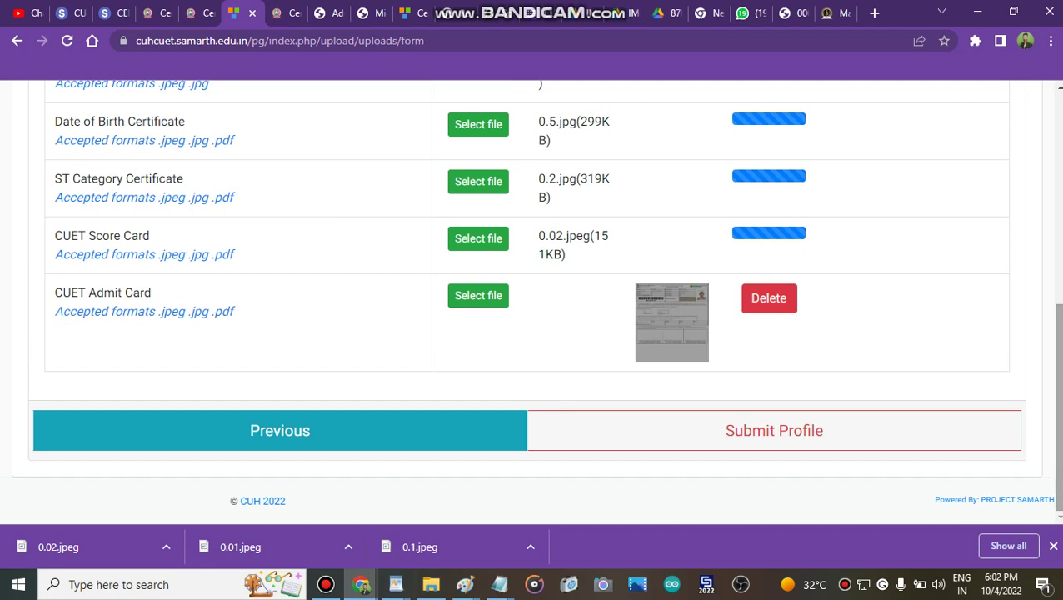
{"action": "left_click", "coordinate": [933, 430]}
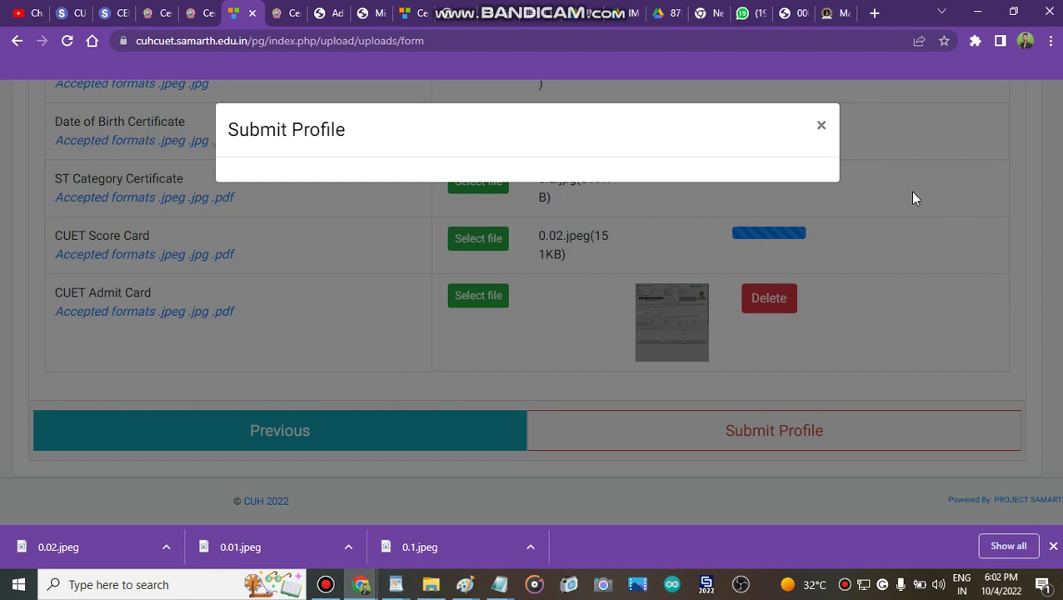
{"action": "left_click", "coordinate": [327, 584]}
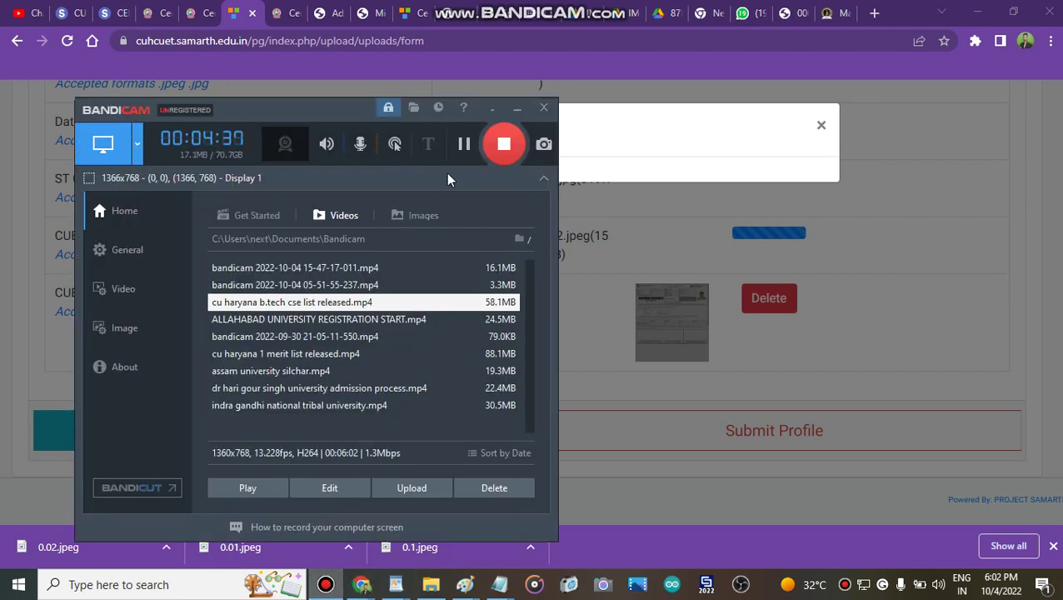
{"action": "left_click", "coordinate": [464, 143]}
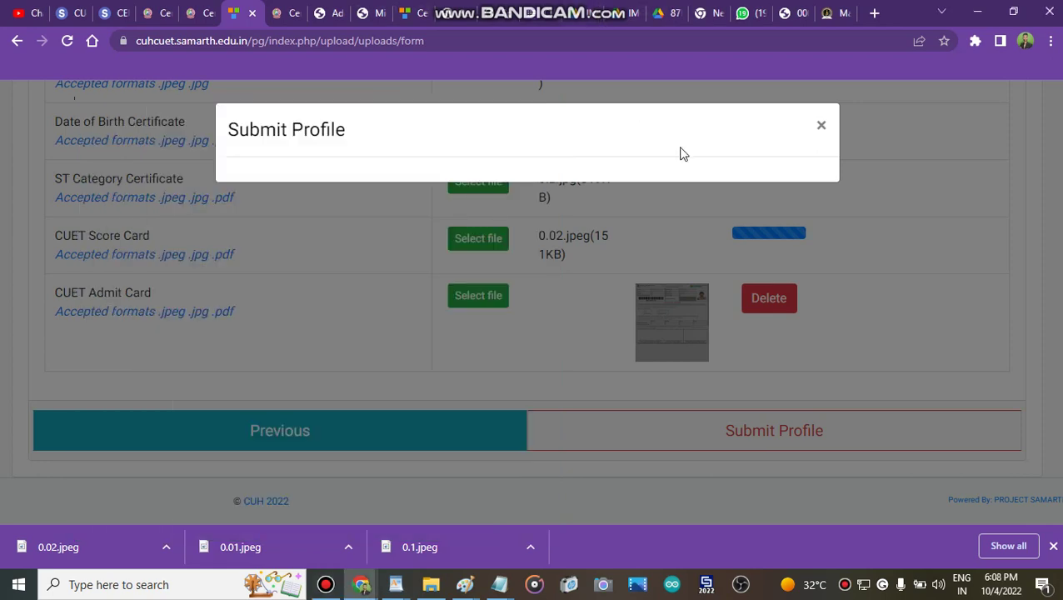
{"action": "left_click", "coordinate": [864, 203]}
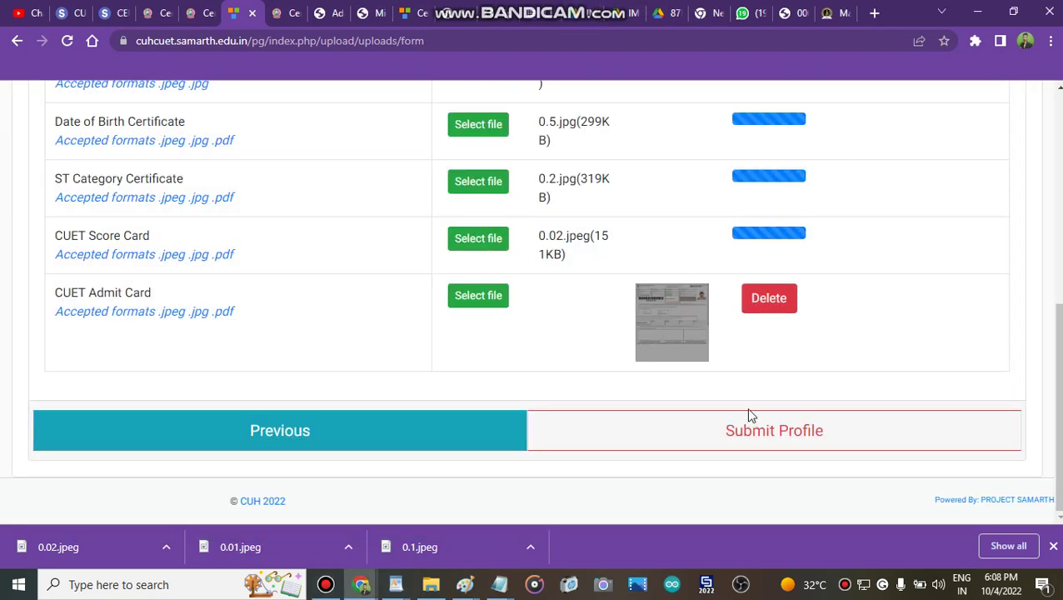
{"action": "left_click", "coordinate": [753, 435]}
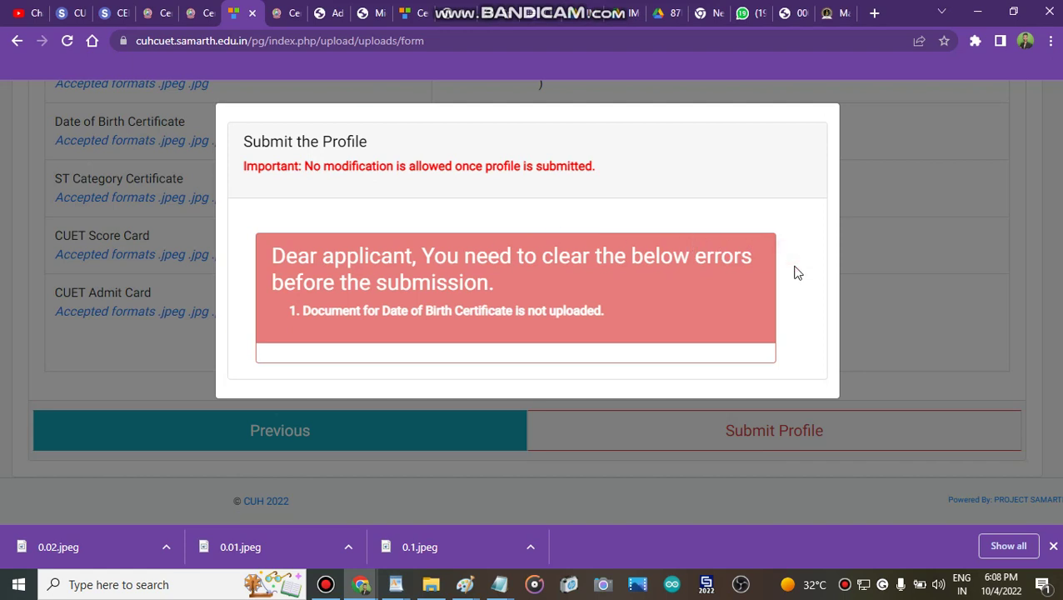
{"action": "left_click", "coordinate": [883, 164]}
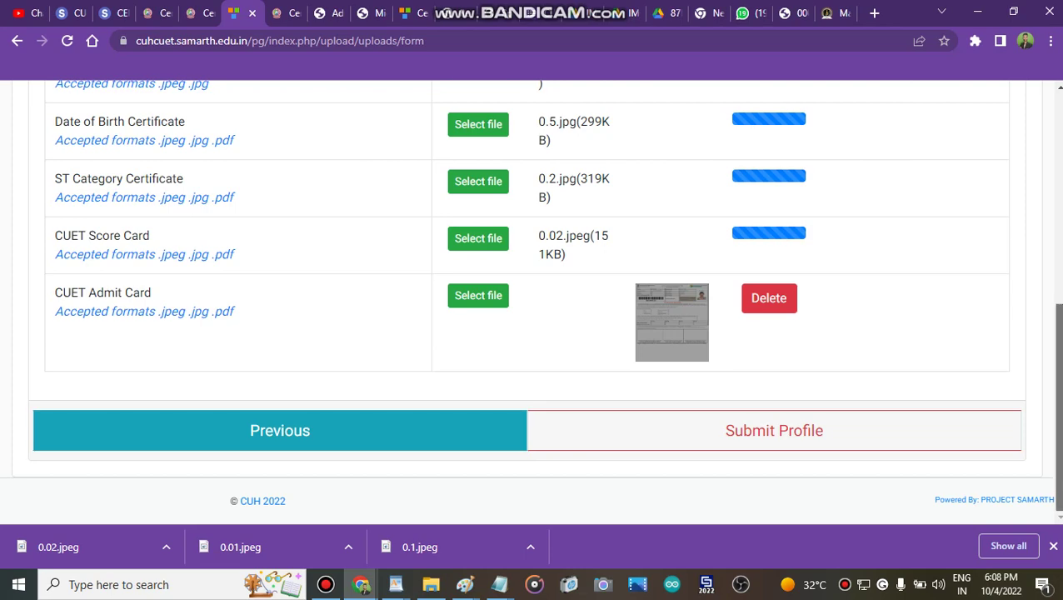
{"action": "scroll", "coordinate": [1015, 259], "scroll_direction": "up", "scroll_amount": 4}
{"action": "scroll", "coordinate": [533, 291], "scroll_direction": "down", "scroll_amount": 4}
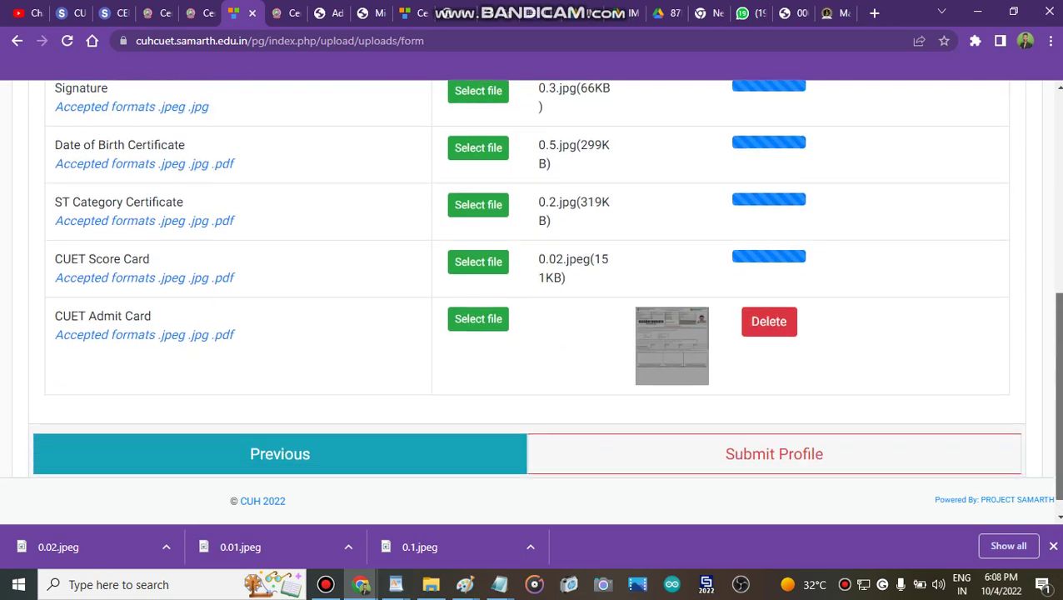
{"action": "scroll", "coordinate": [533, 292], "scroll_direction": "up", "scroll_amount": 4}
{"action": "scroll", "coordinate": [874, 469], "scroll_direction": "down", "scroll_amount": 4}
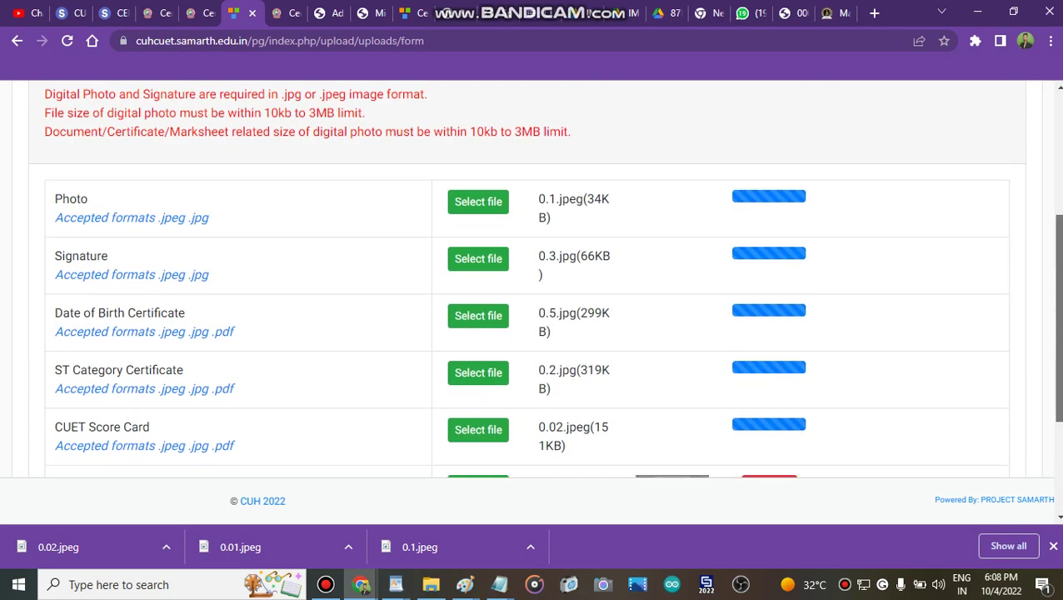
{"action": "left_click", "coordinate": [813, 430]}
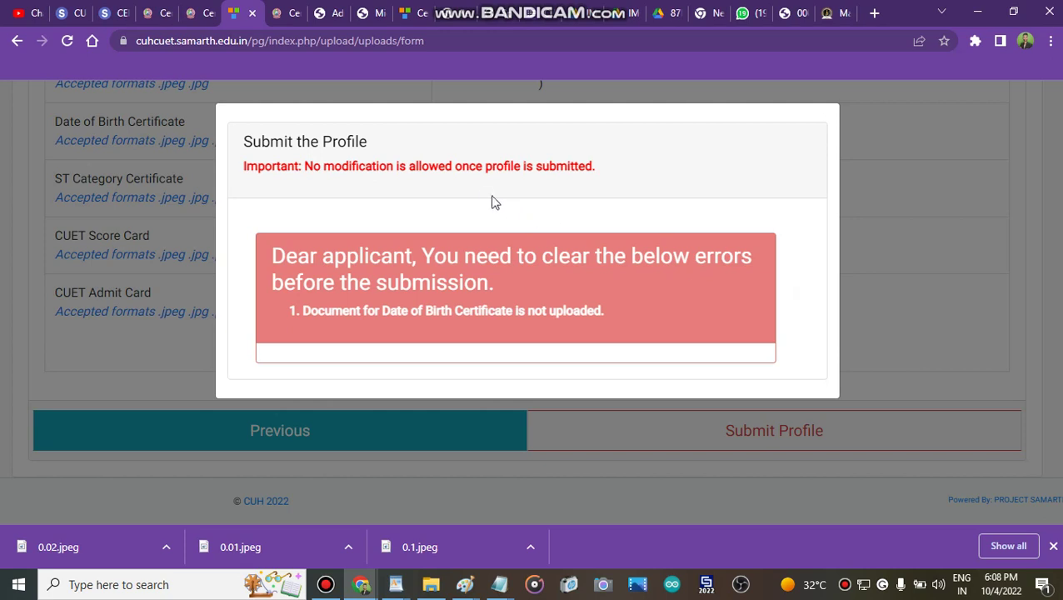
{"action": "triple_click", "coordinate": [469, 185]}
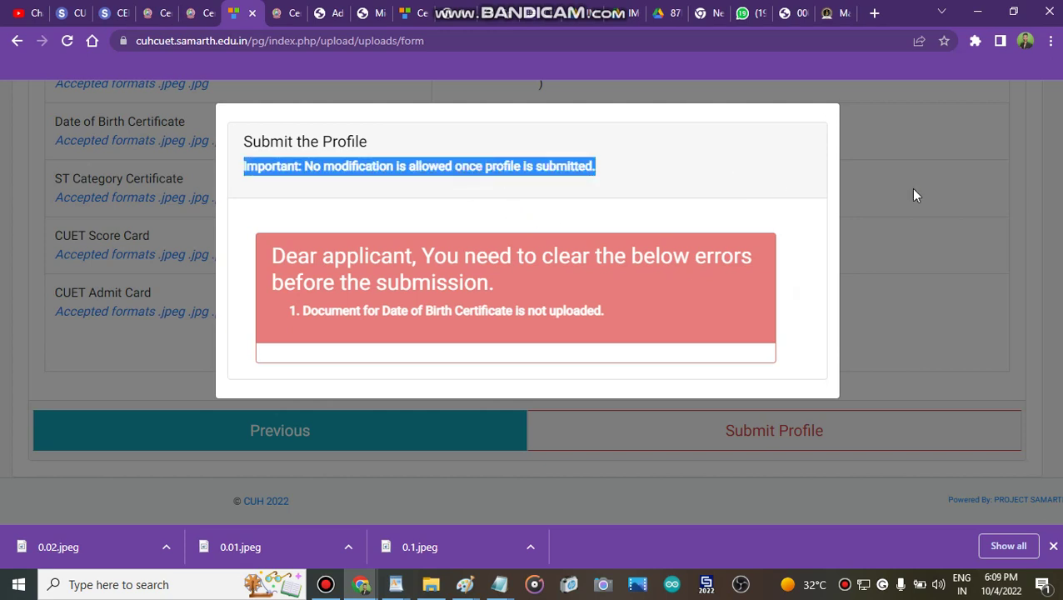
{"action": "left_click", "coordinate": [913, 195]}
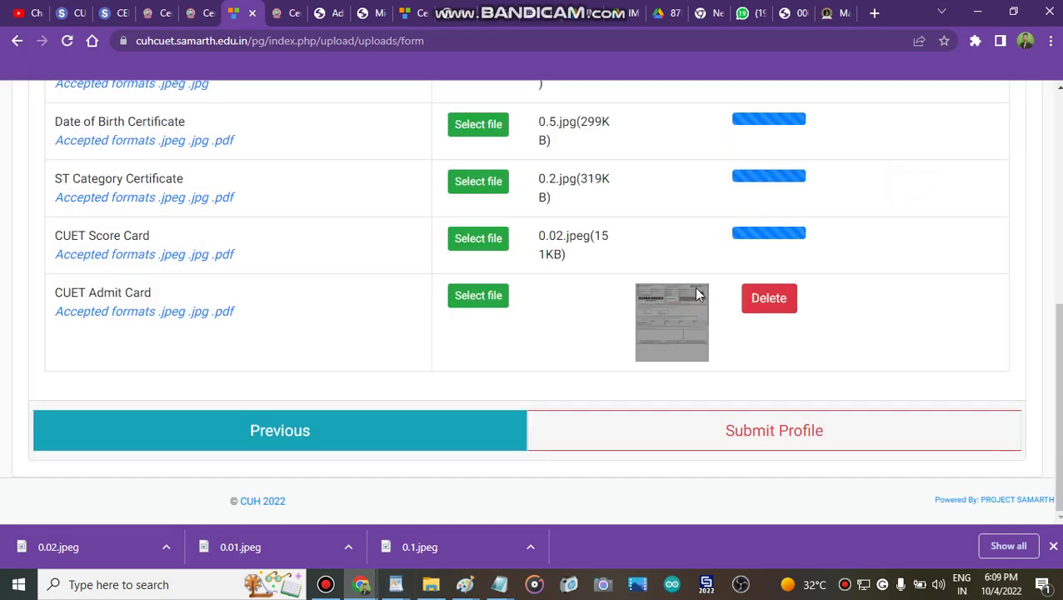
{"action": "left_click", "coordinate": [1054, 215]}
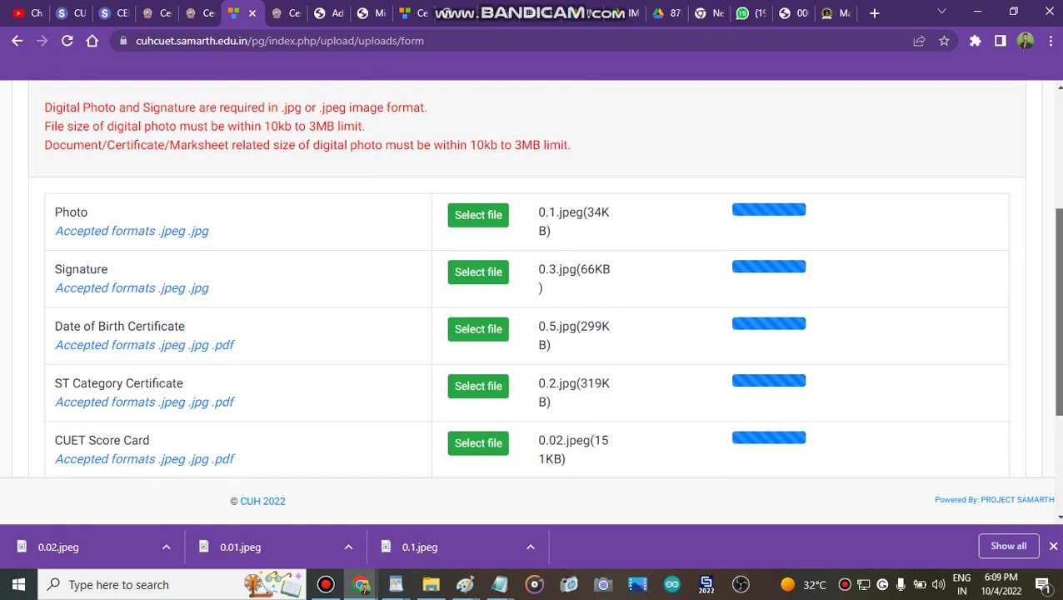
{"action": "scroll", "coordinate": [543, 281], "scroll_direction": "down", "scroll_amount": 2}
{"action": "scroll", "coordinate": [544, 282], "scroll_direction": "up", "scroll_amount": 3}
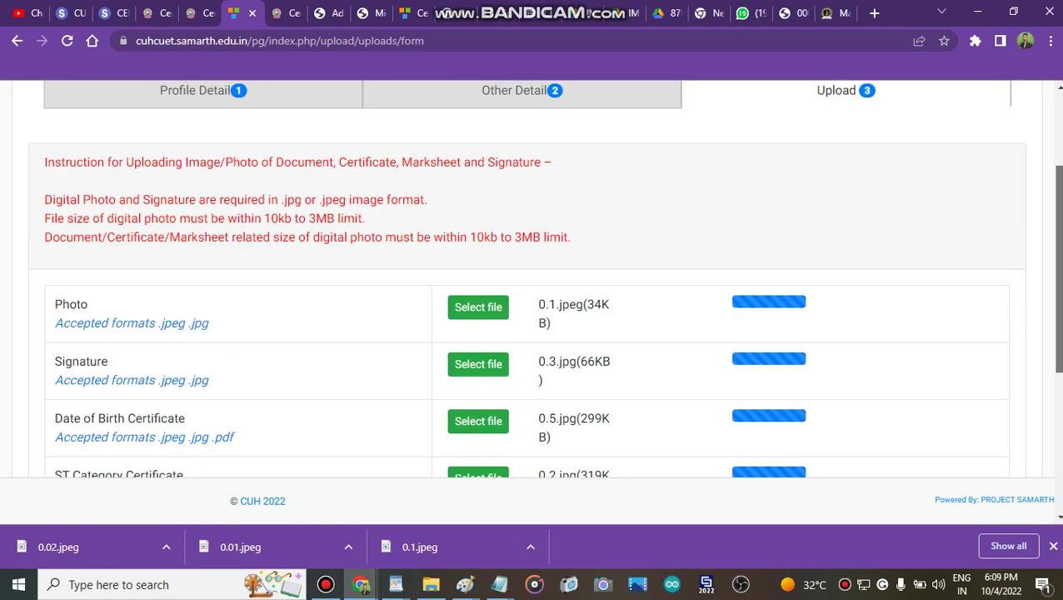
{"action": "scroll", "coordinate": [544, 281], "scroll_direction": "up", "scroll_amount": 2}
{"action": "scroll", "coordinate": [544, 282], "scroll_direction": "down", "scroll_amount": 4}
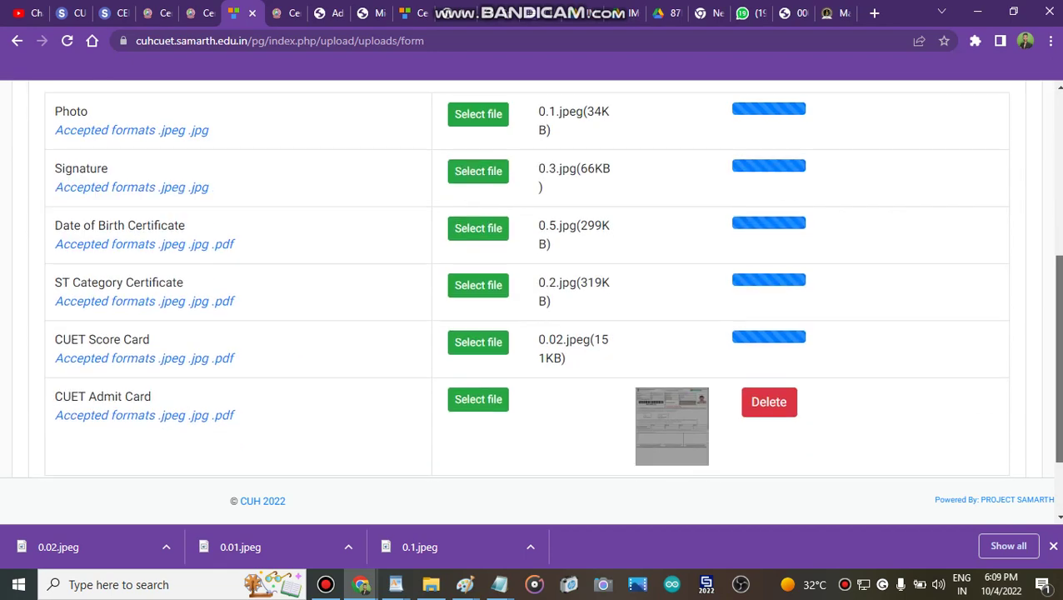
{"action": "scroll", "coordinate": [954, 283], "scroll_direction": "down", "scroll_amount": 1}
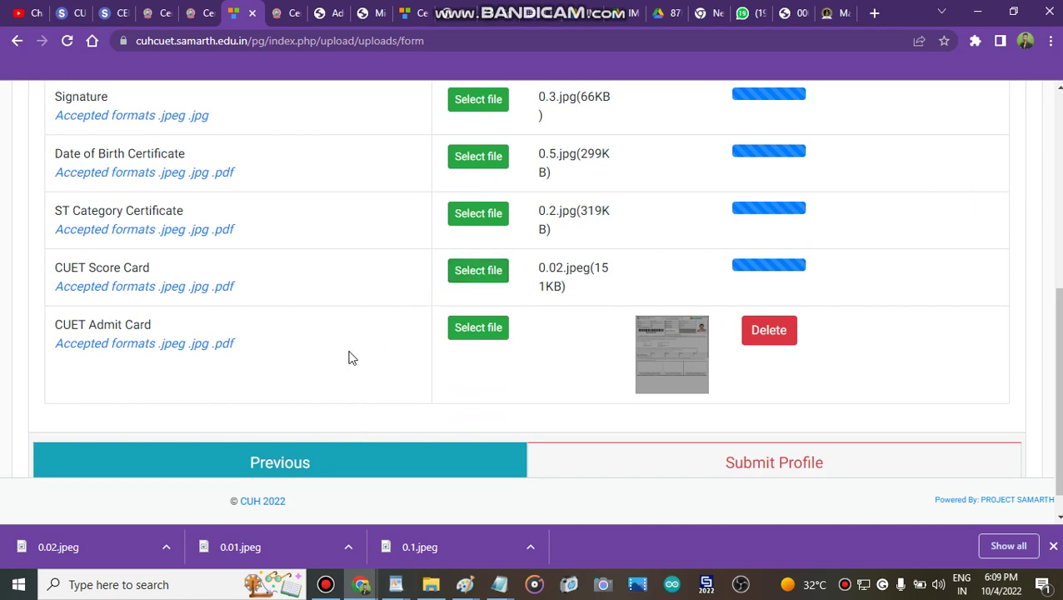
{"action": "left_click", "coordinate": [324, 584]}
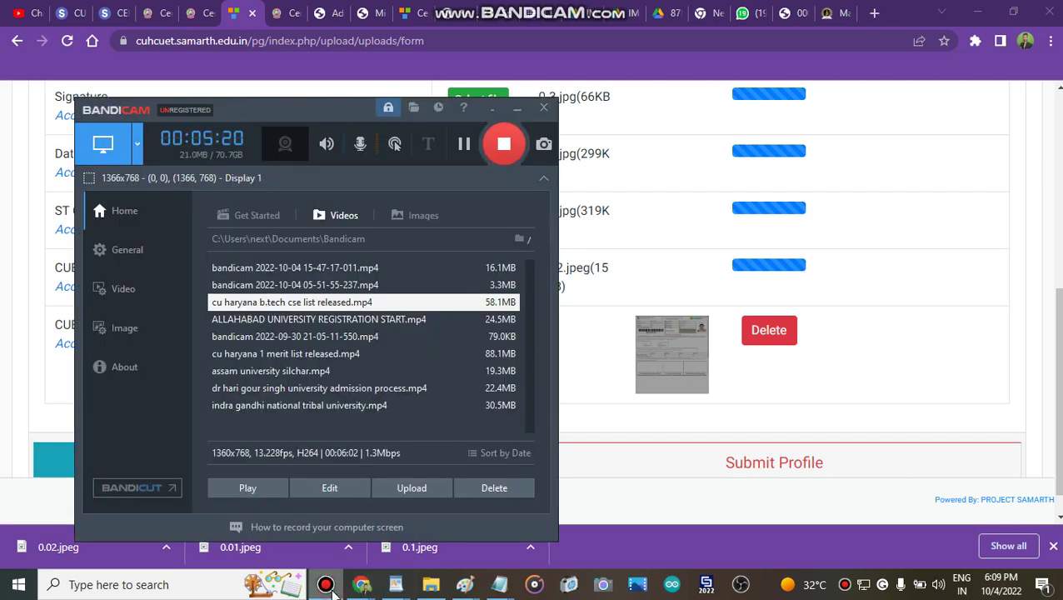